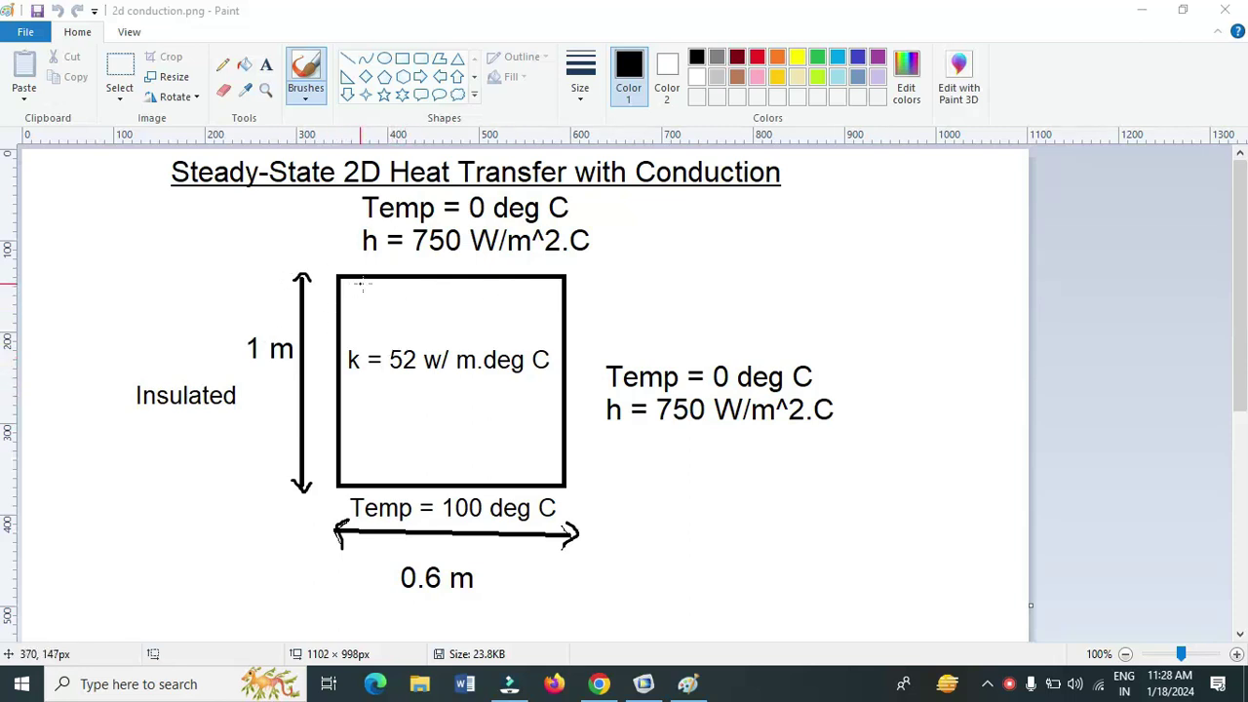
- Underline 0.6 m, 1 m and the top 0, and draw arrows at the top and right edges
drag(399, 607, 457, 606)
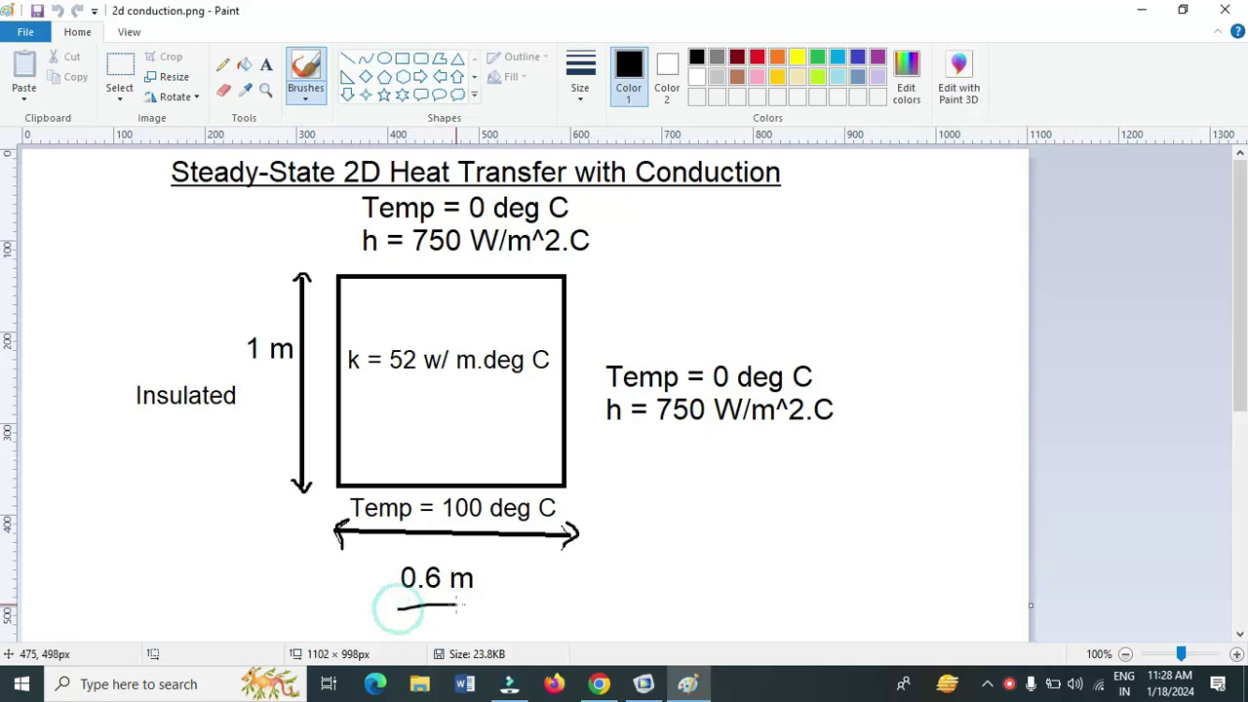
drag(252, 370, 277, 369)
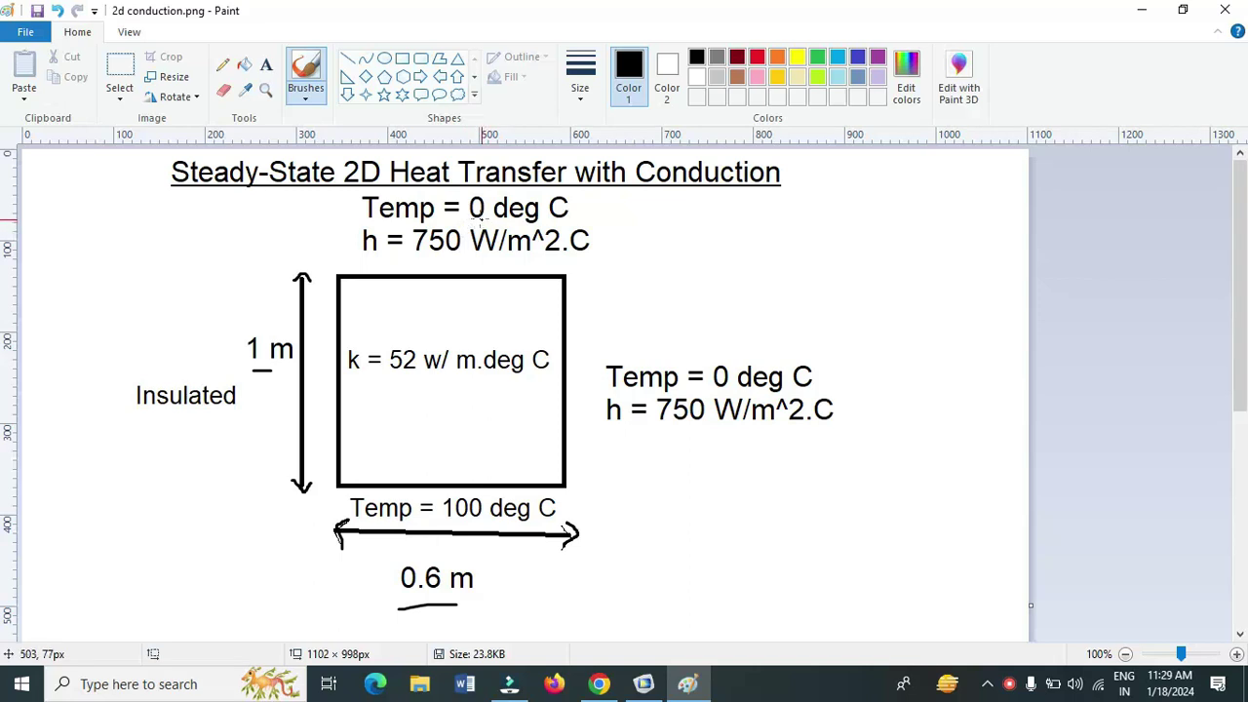
drag(470, 221, 491, 220)
mouse_move(470, 273)
mouse_down()
mouse_move(486, 257)
mouse_move(499, 264)
mouse_up()
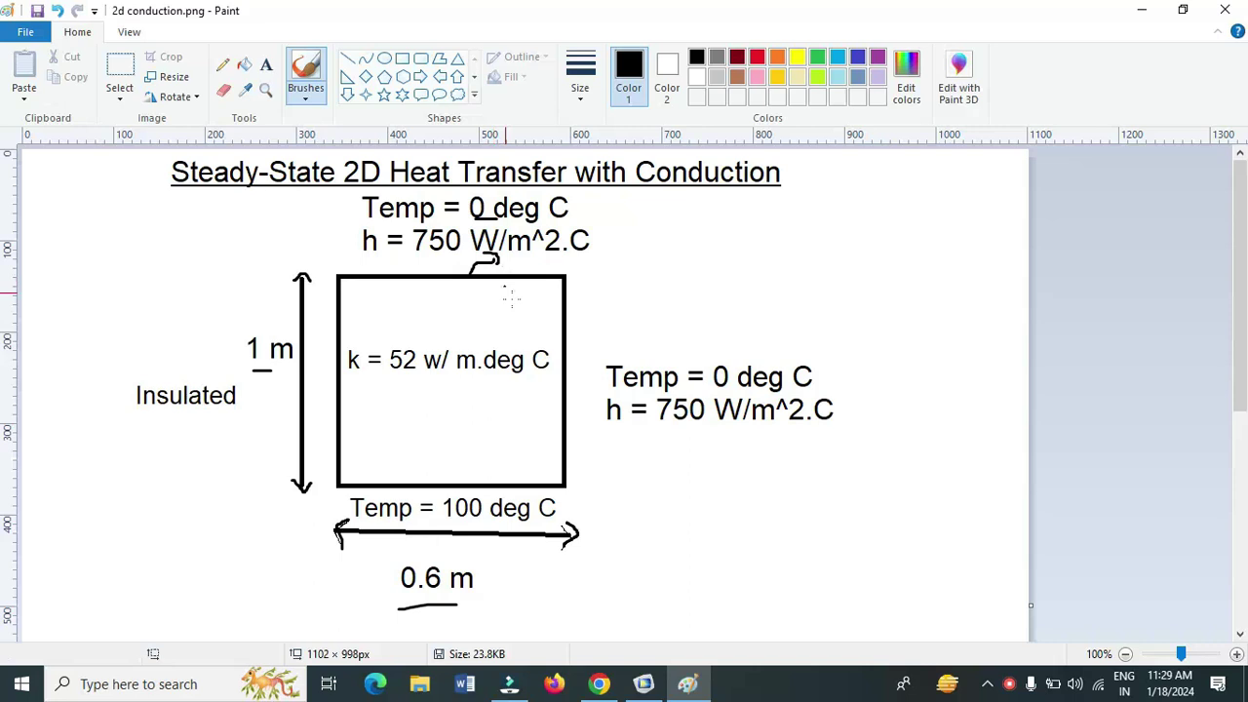
mouse_move(566, 338)
mouse_down()
mouse_move(602, 337)
mouse_move(602, 349)
mouse_up()
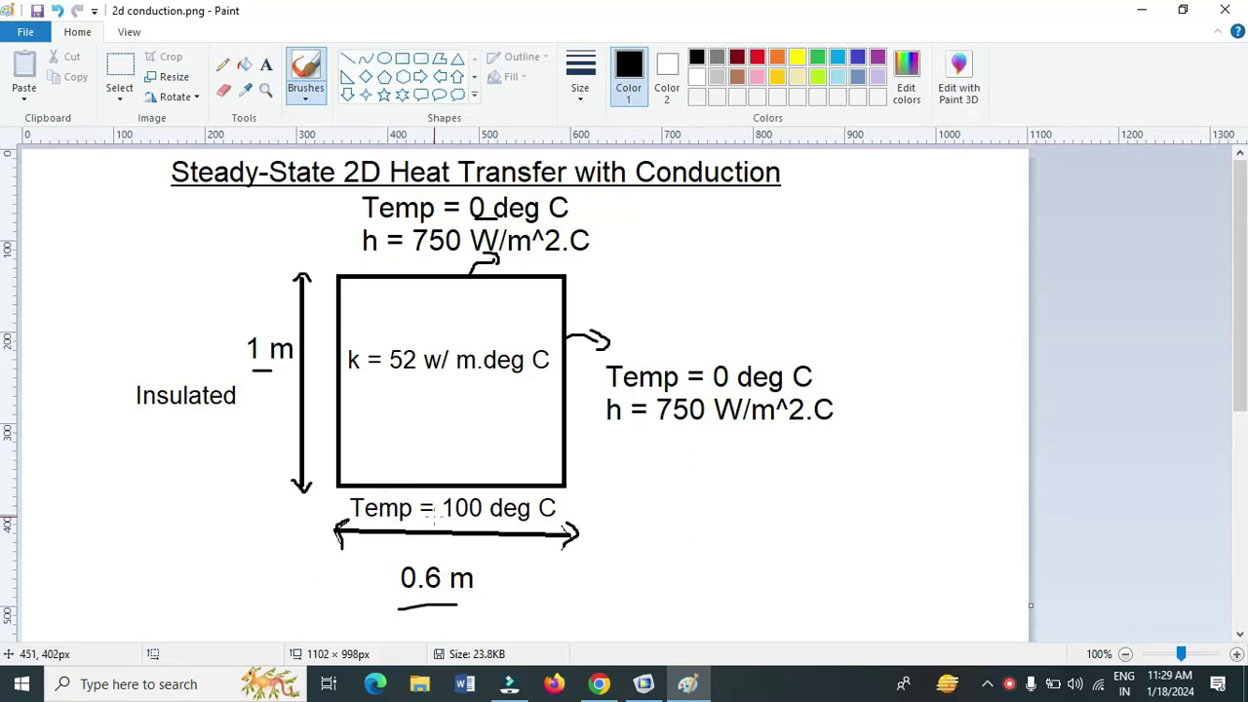
- Start a new 2D model with Heat Transfer in Solids (ht) physics
click(643, 684)
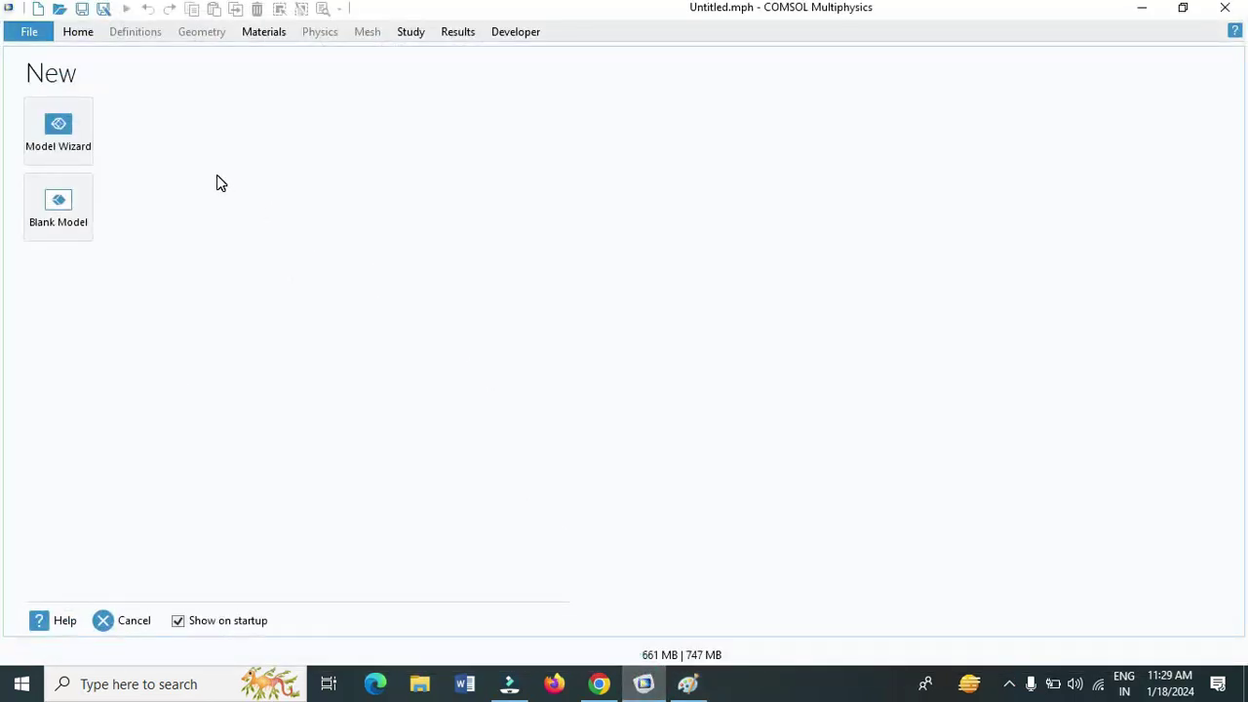
click(62, 130)
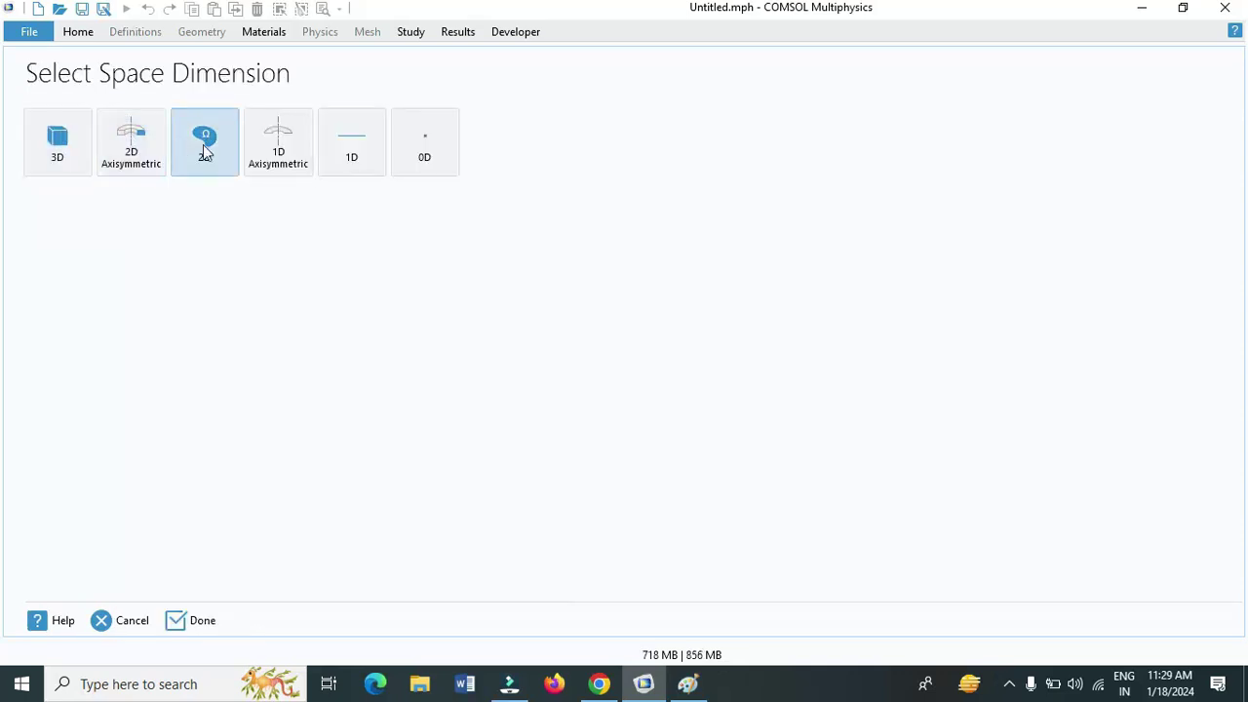
click(205, 148)
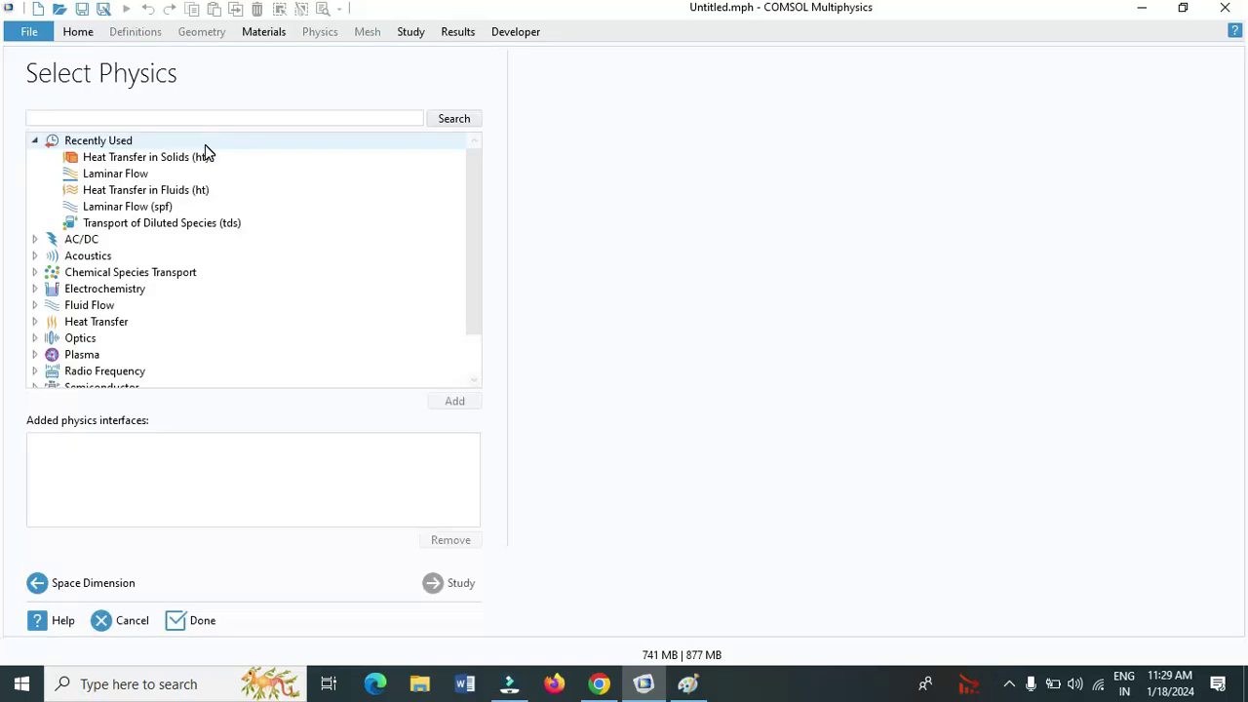
click(35, 322)
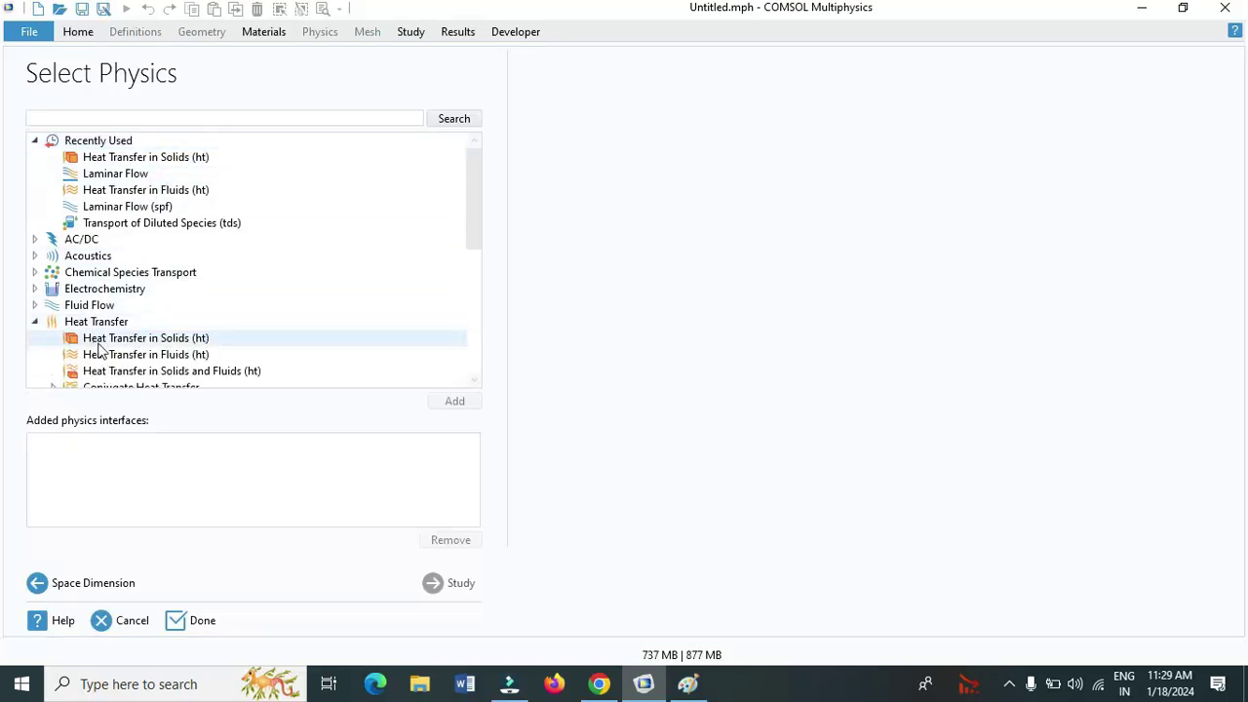
click(137, 339)
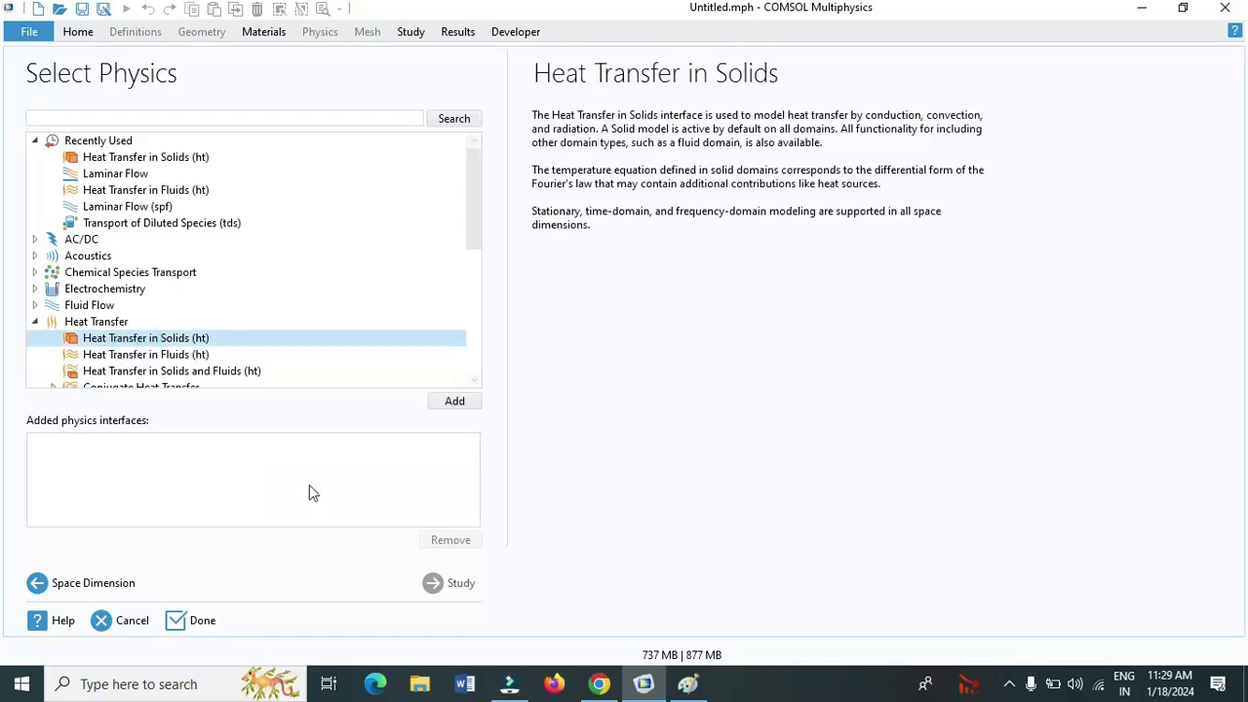
click(456, 402)
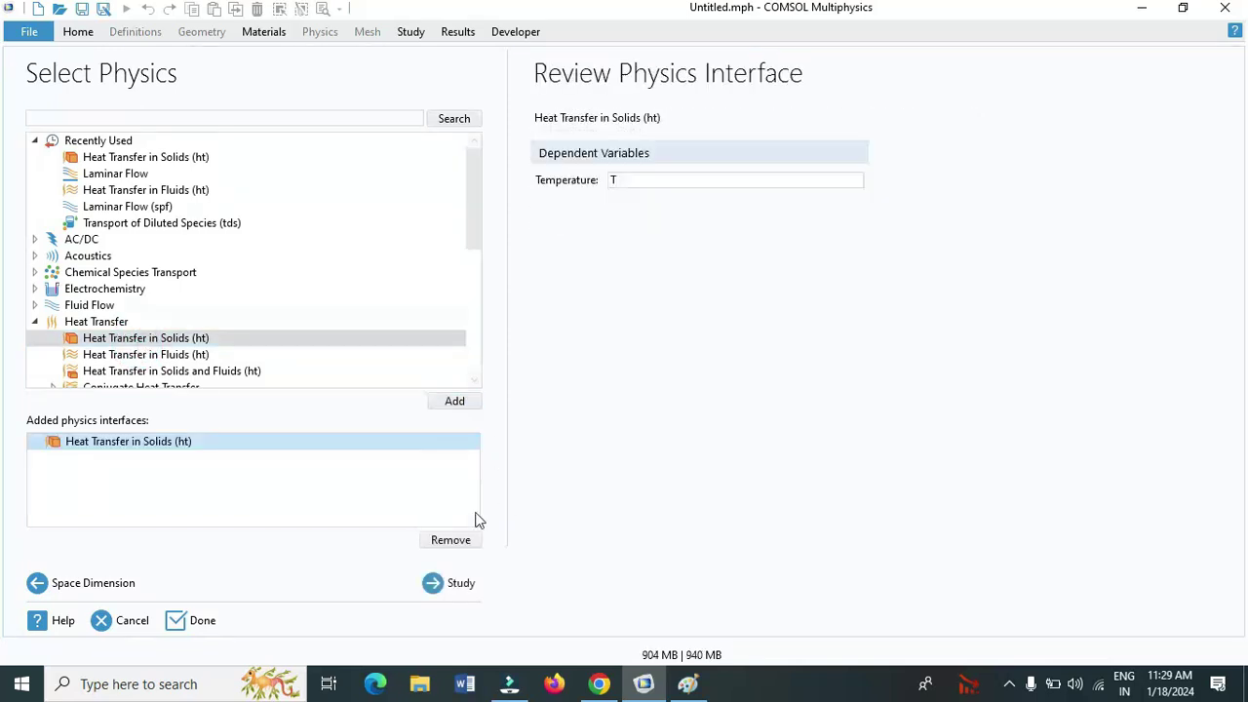
- Choose a Stationary study and finish creating the model
click(459, 585)
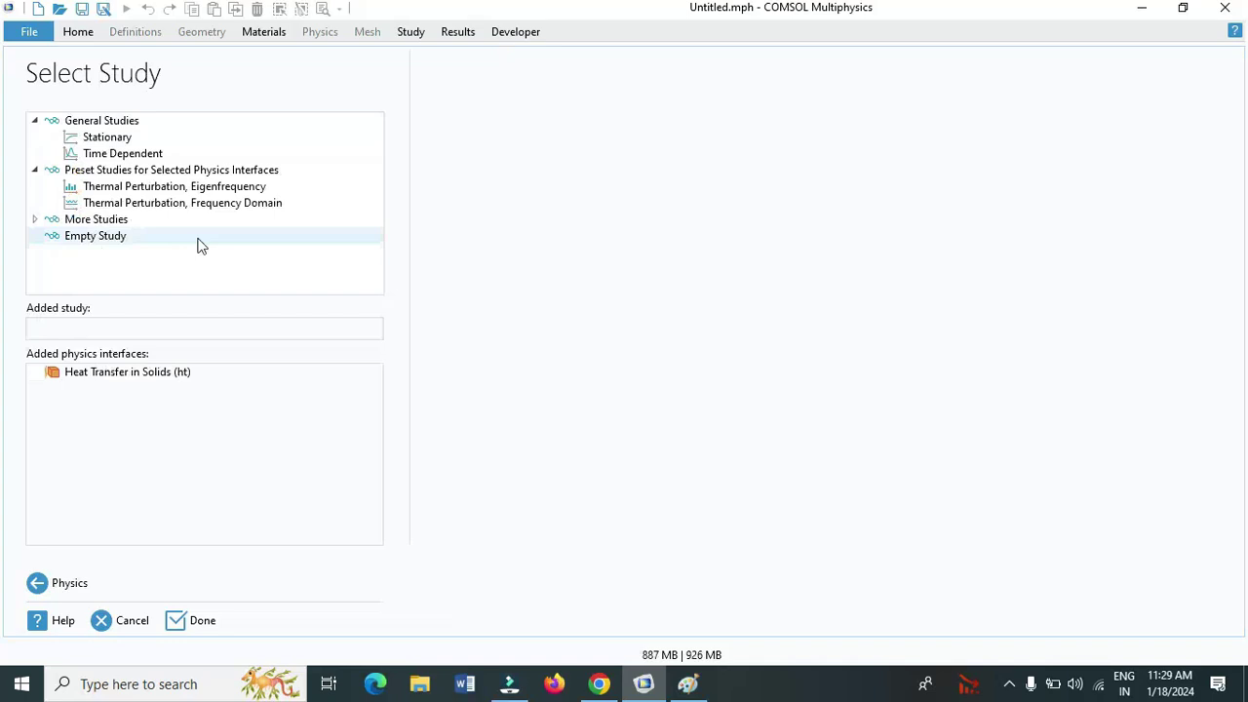
click(107, 144)
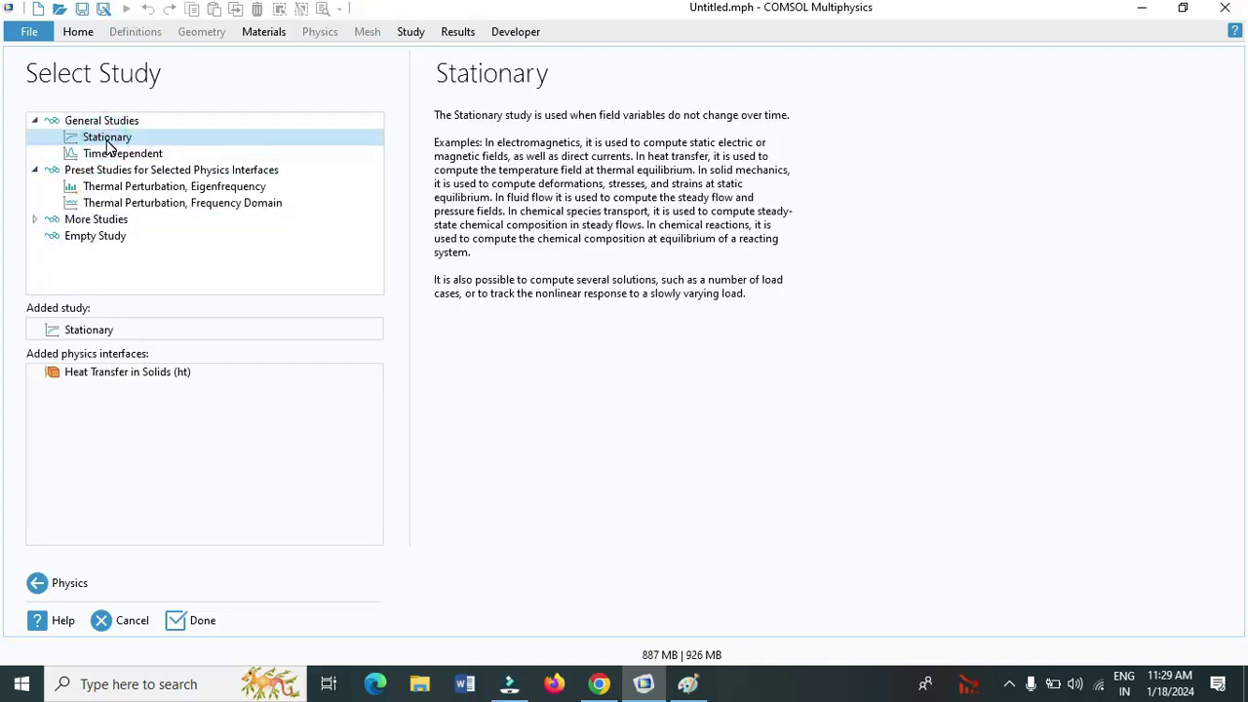
click(199, 621)
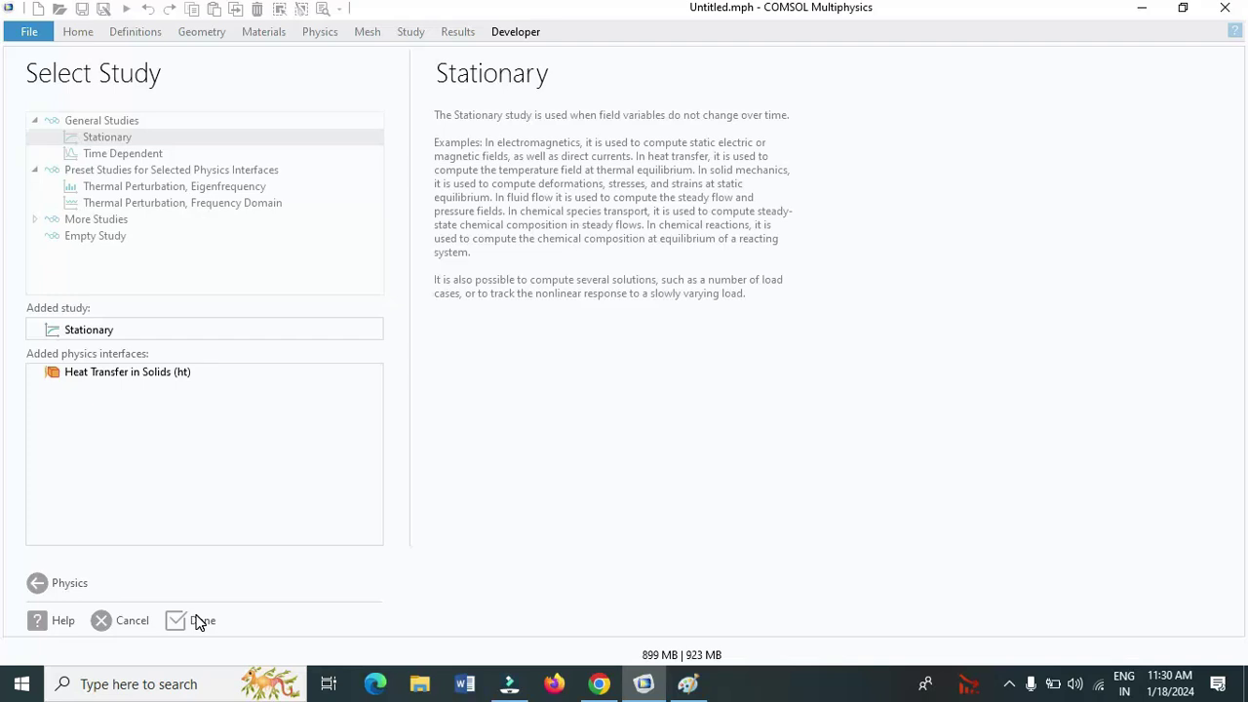
click(197, 620)
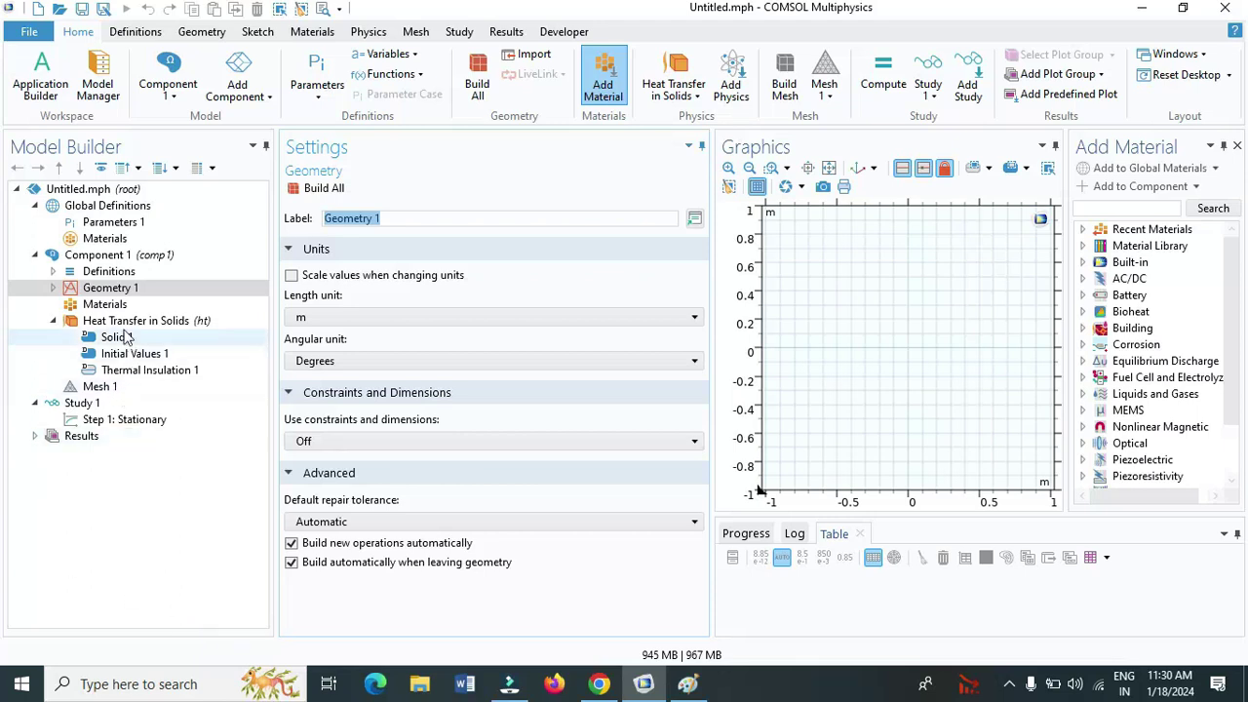
- Add a 0.6 m wide, 1 m tall rectangle at the origin to Geometry 1 and build it
right_click(117, 292)
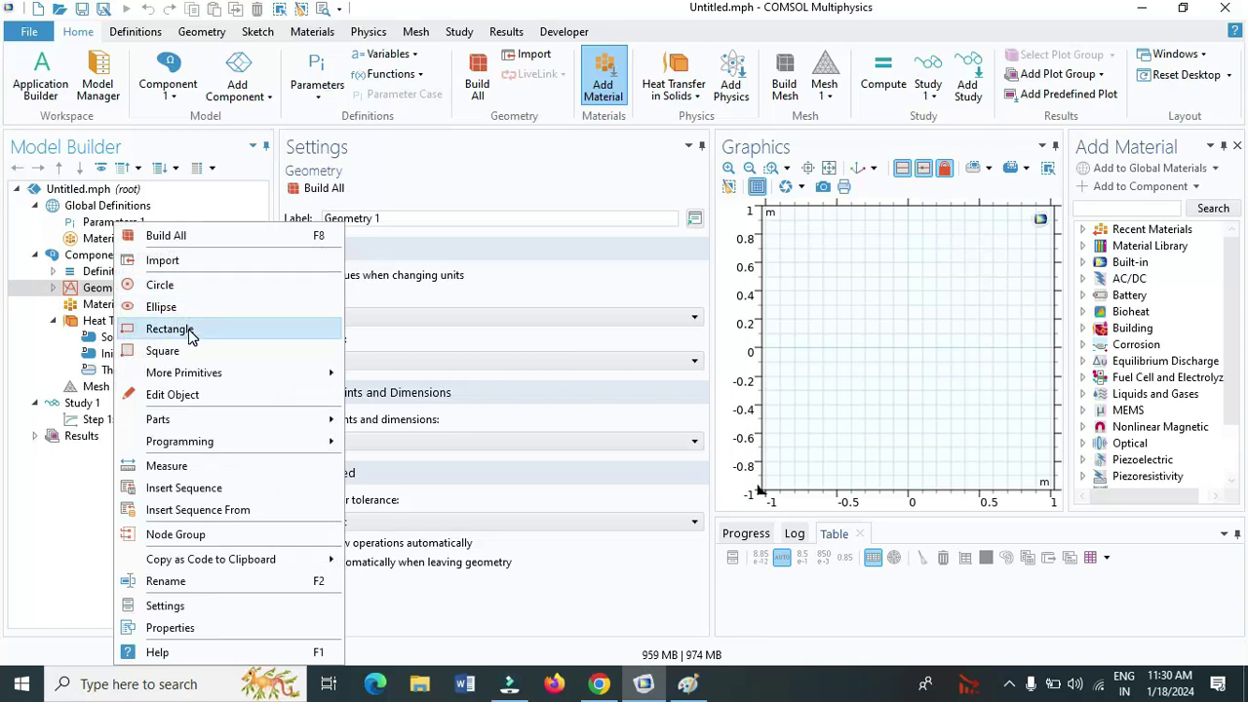
key(Escape)
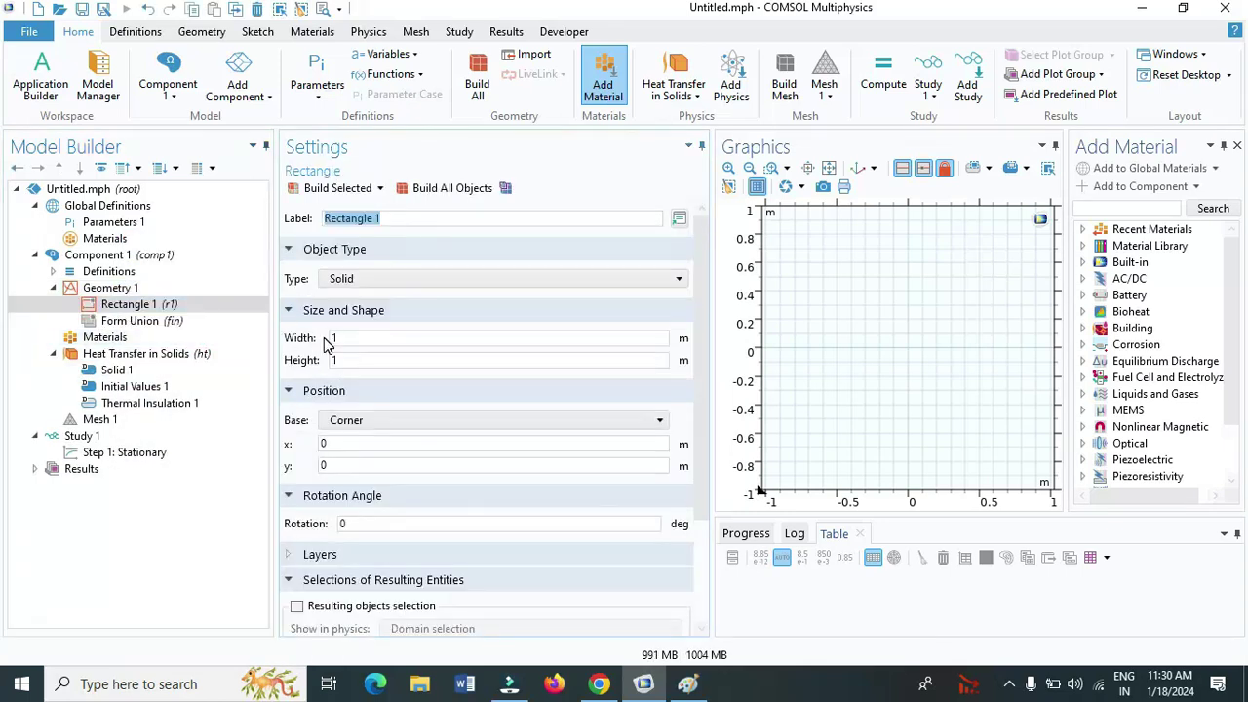
click(362, 337)
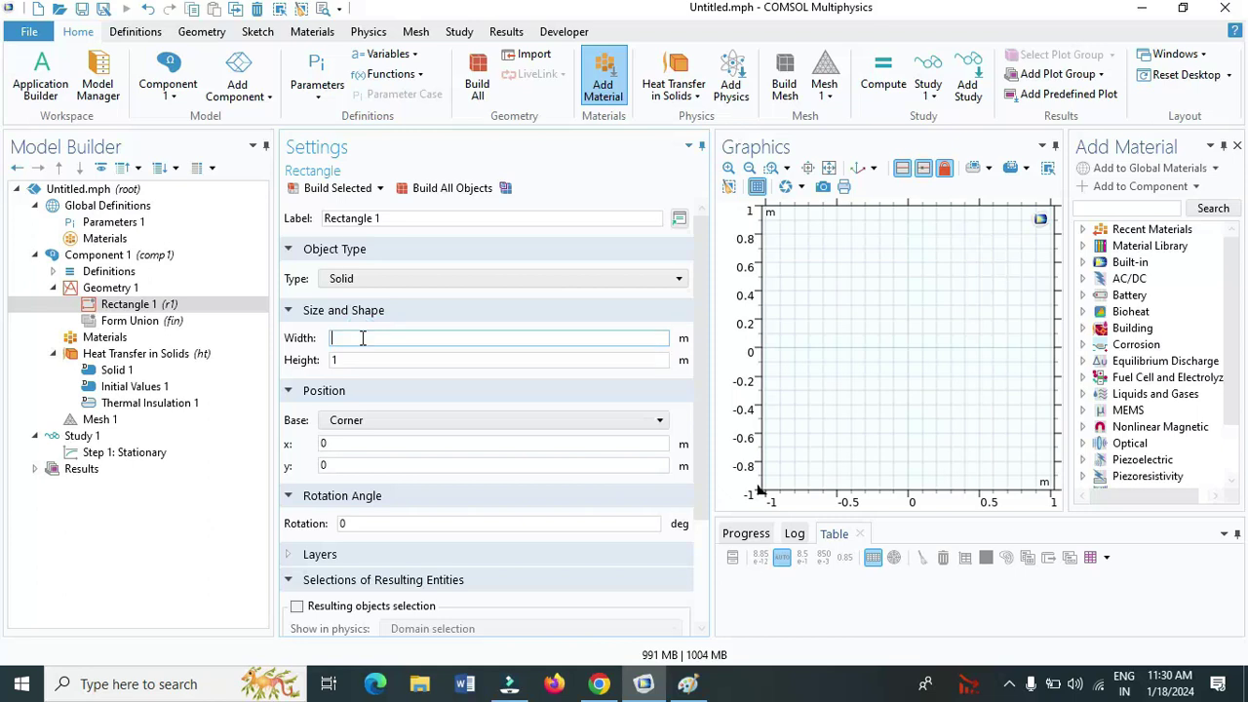
text(0.6)
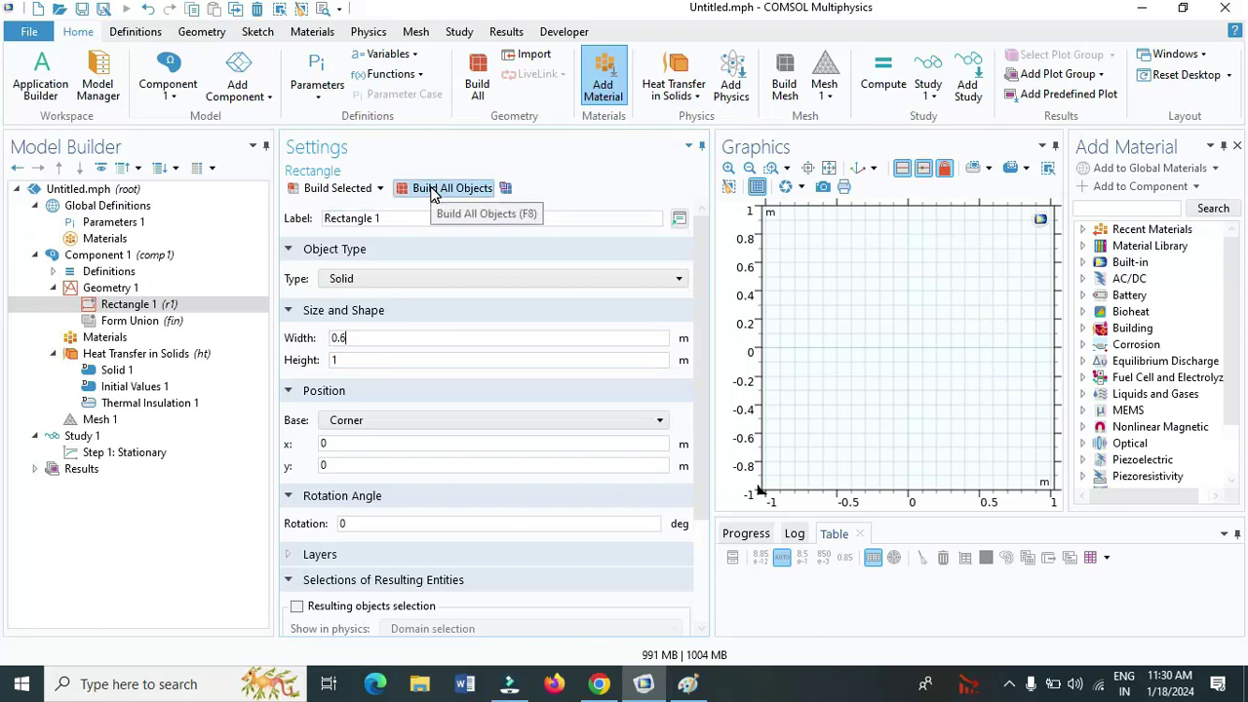
click(433, 191)
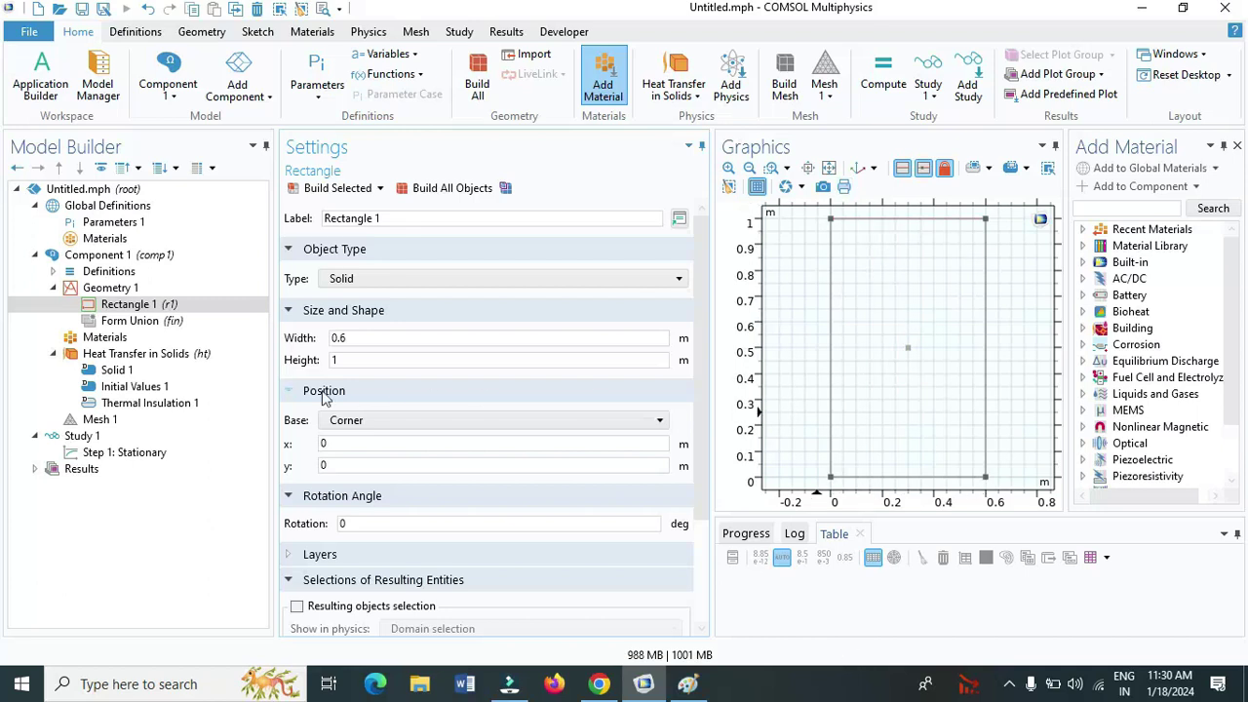
- Set Solid 1's thermal conductivity to User defined
click(122, 355)
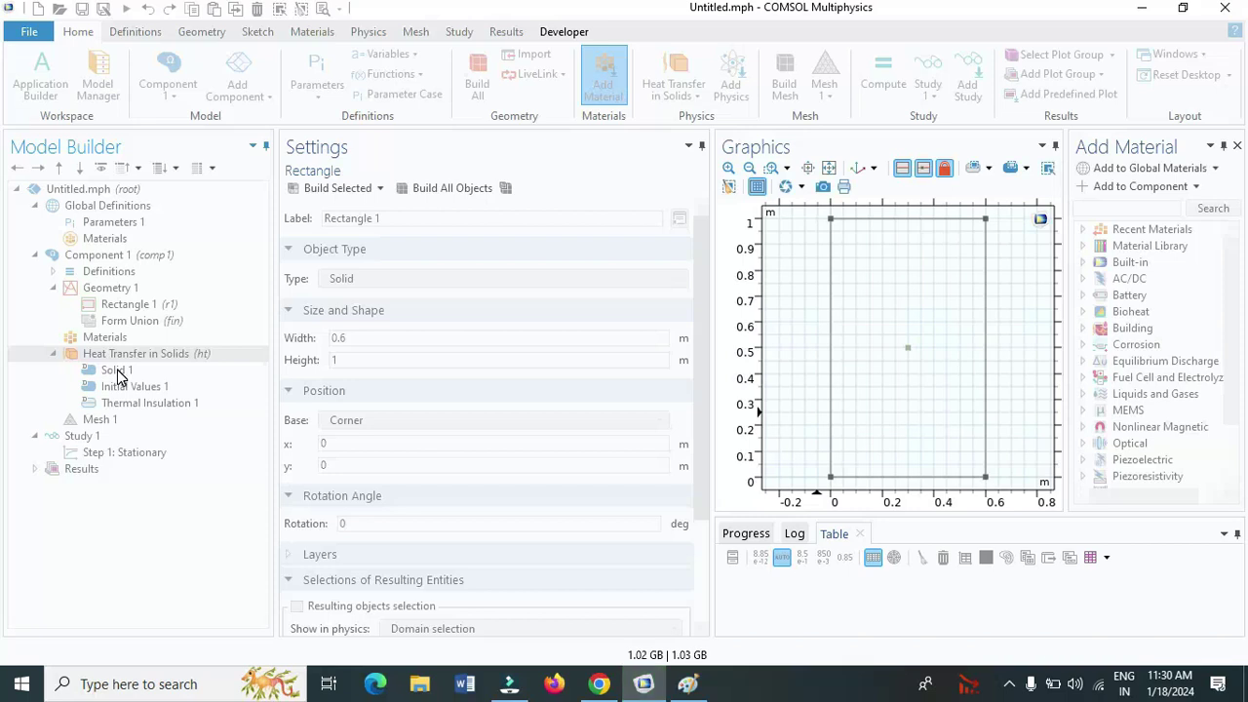
click(117, 372)
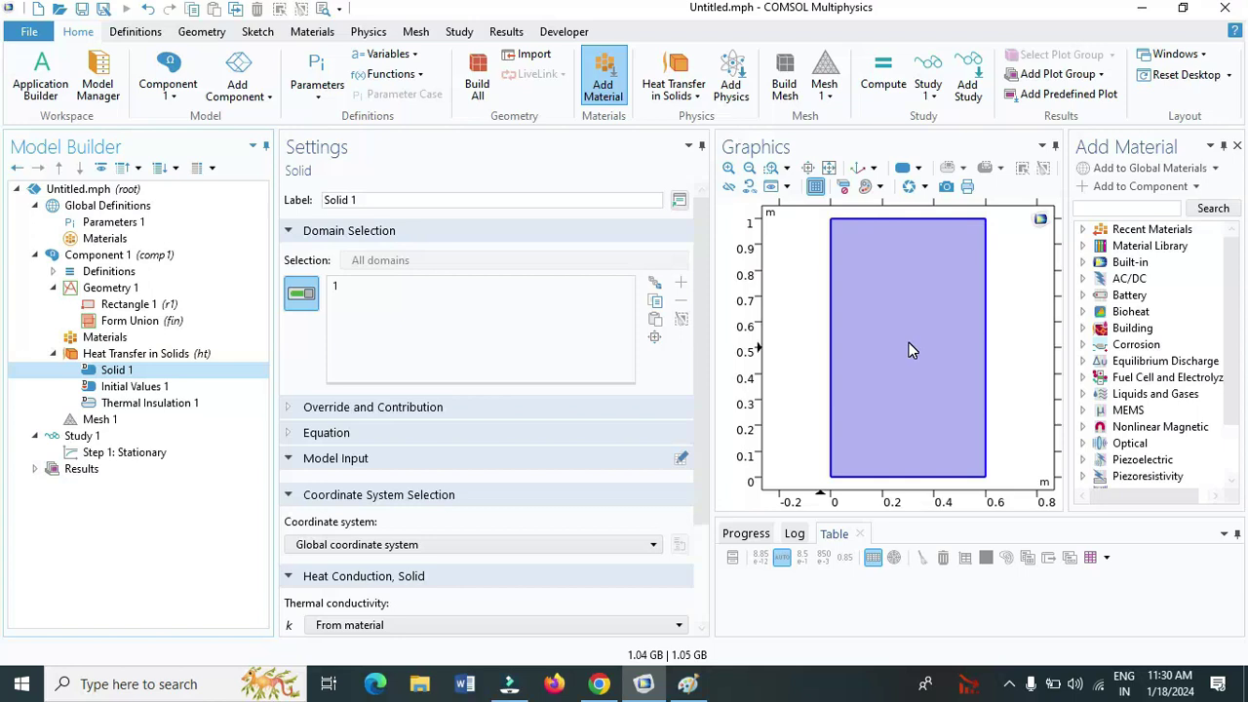
scroll(523, 487, down, 2)
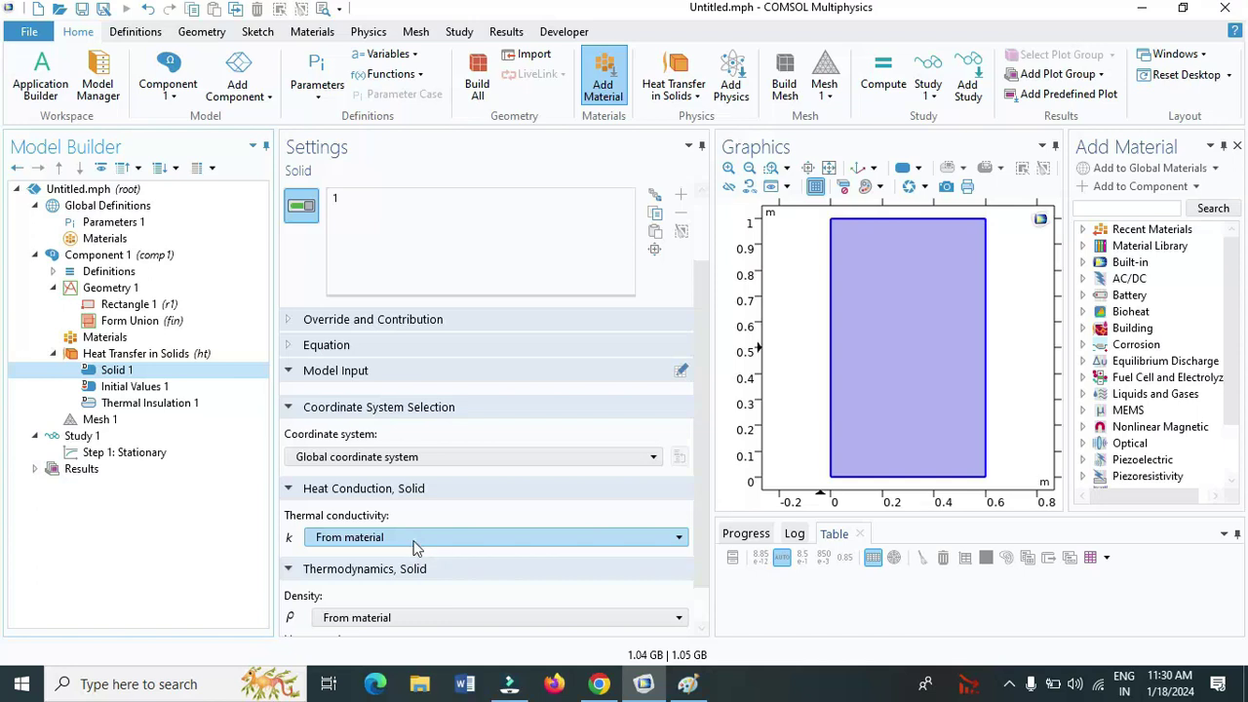
click(336, 542)
click(339, 574)
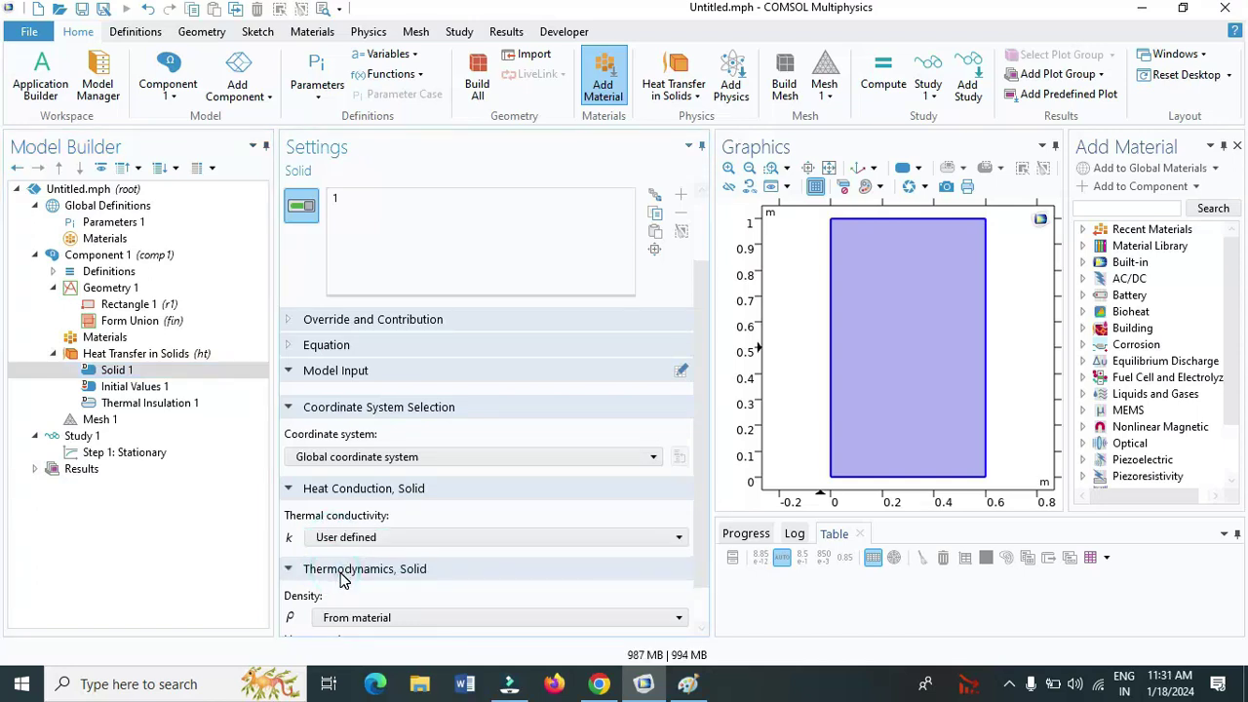
- Underline the 52 conductivity value in the Paint sketch and return to COMSOL
click(687, 683)
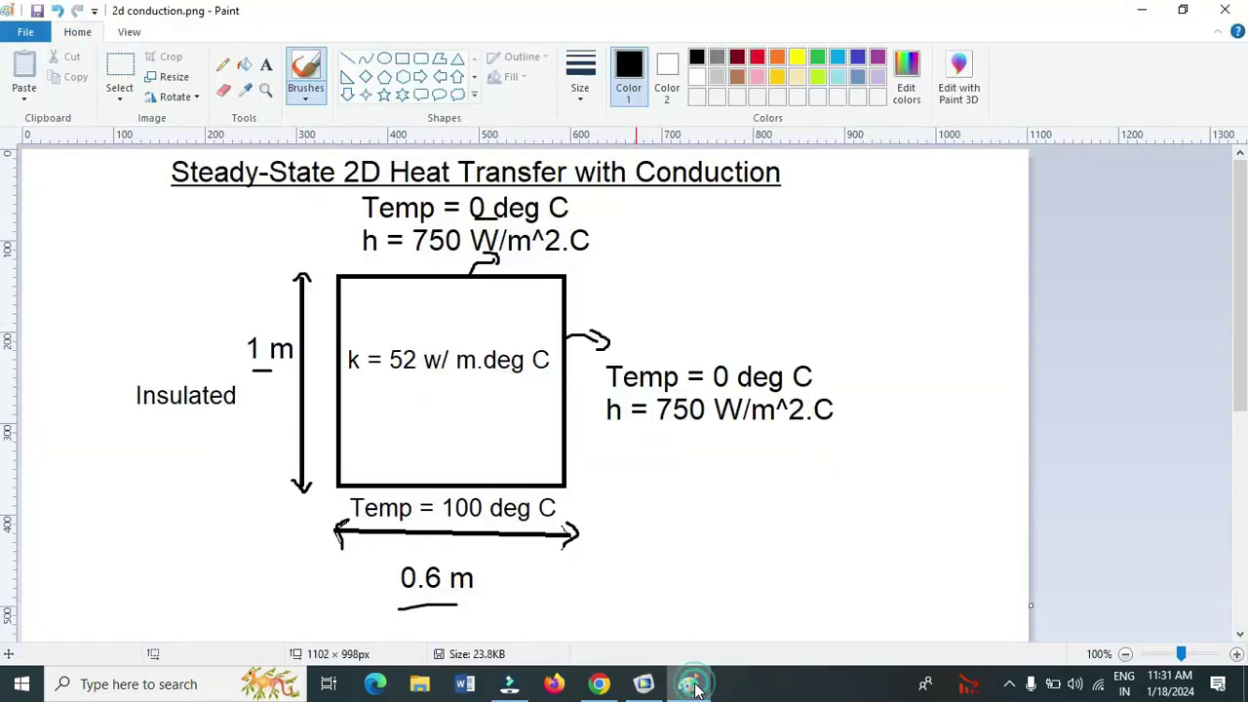
drag(387, 382, 429, 382)
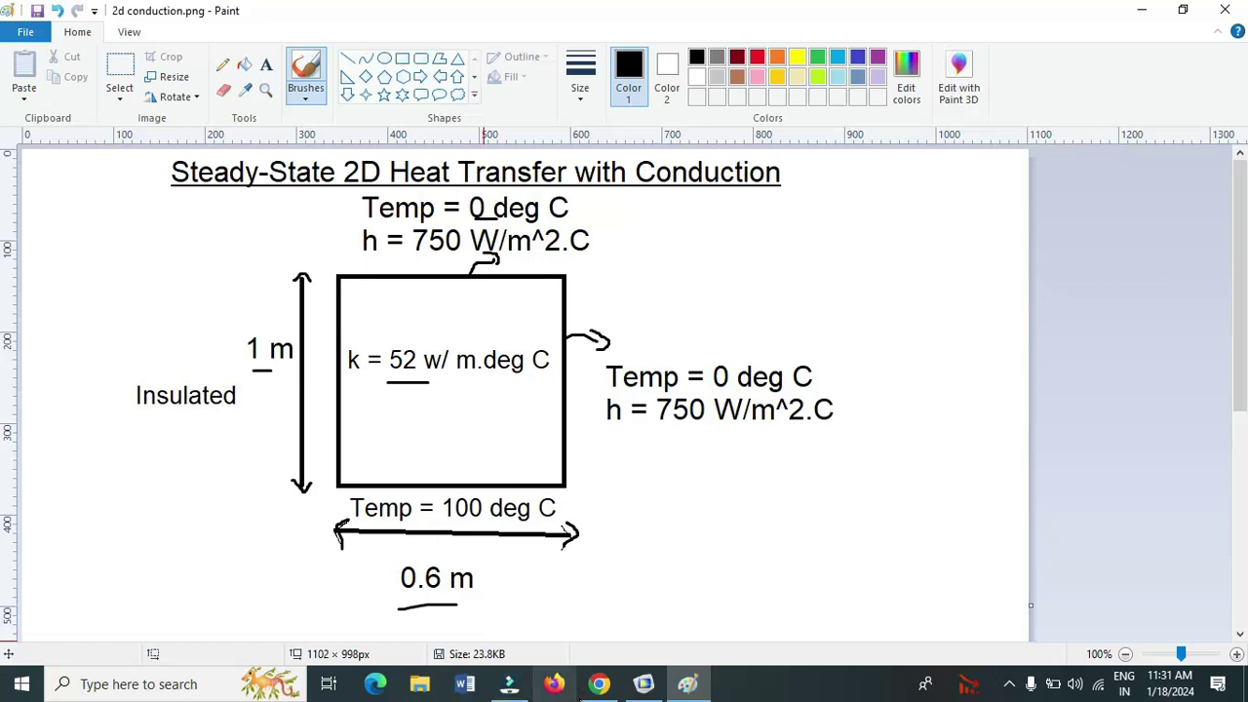
click(644, 683)
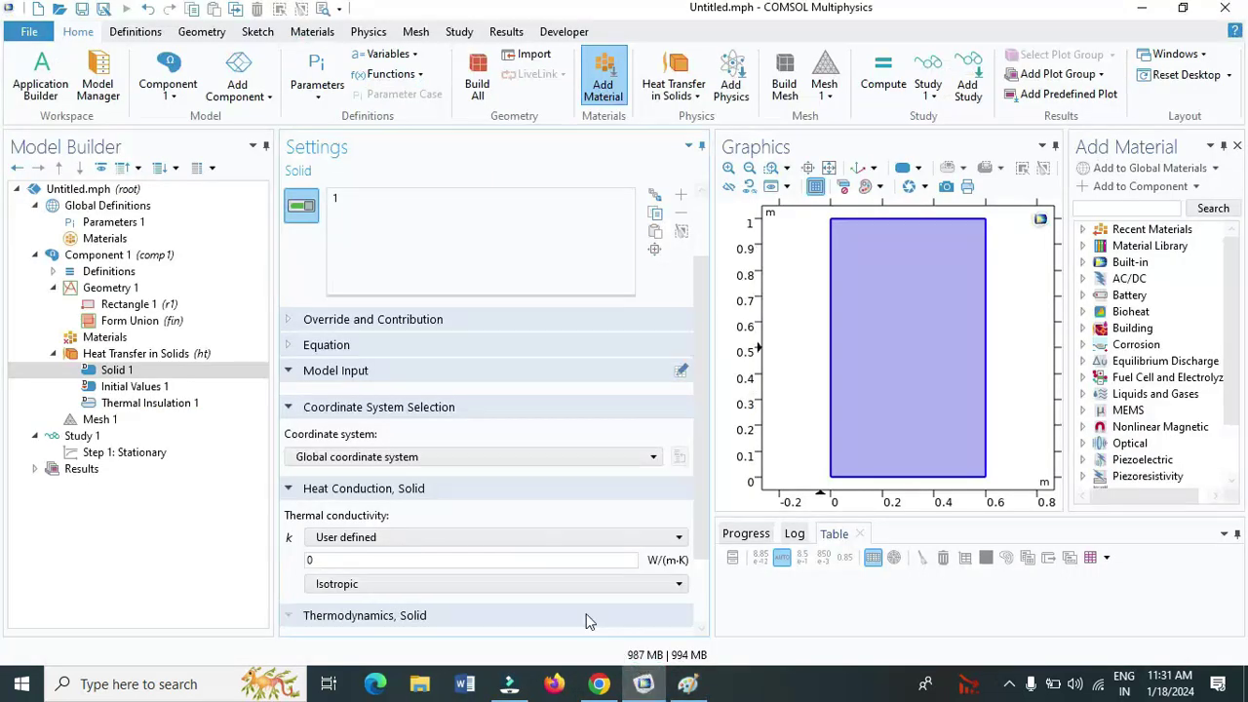
- Enter k = 52 W/(m·K) for the solid, then review Initial Values 1 and Thermal Insulation 1
click(412, 562)
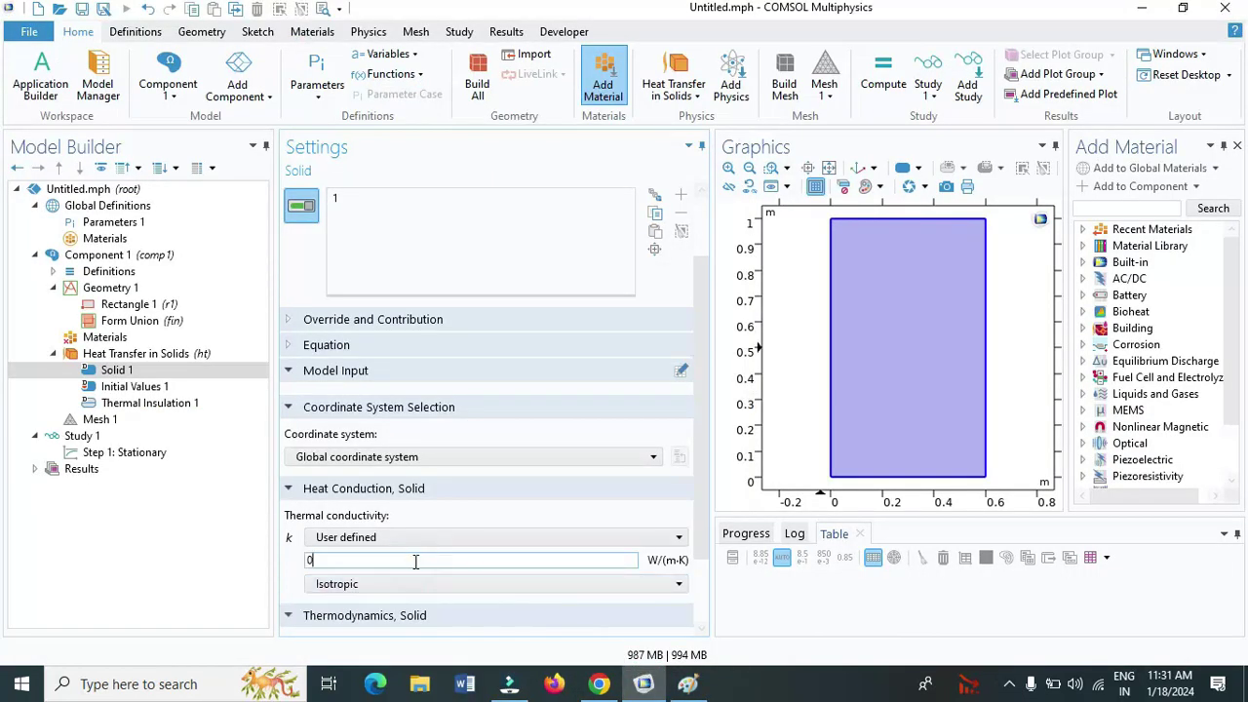
text(52)
scroll(475, 531, down, 2)
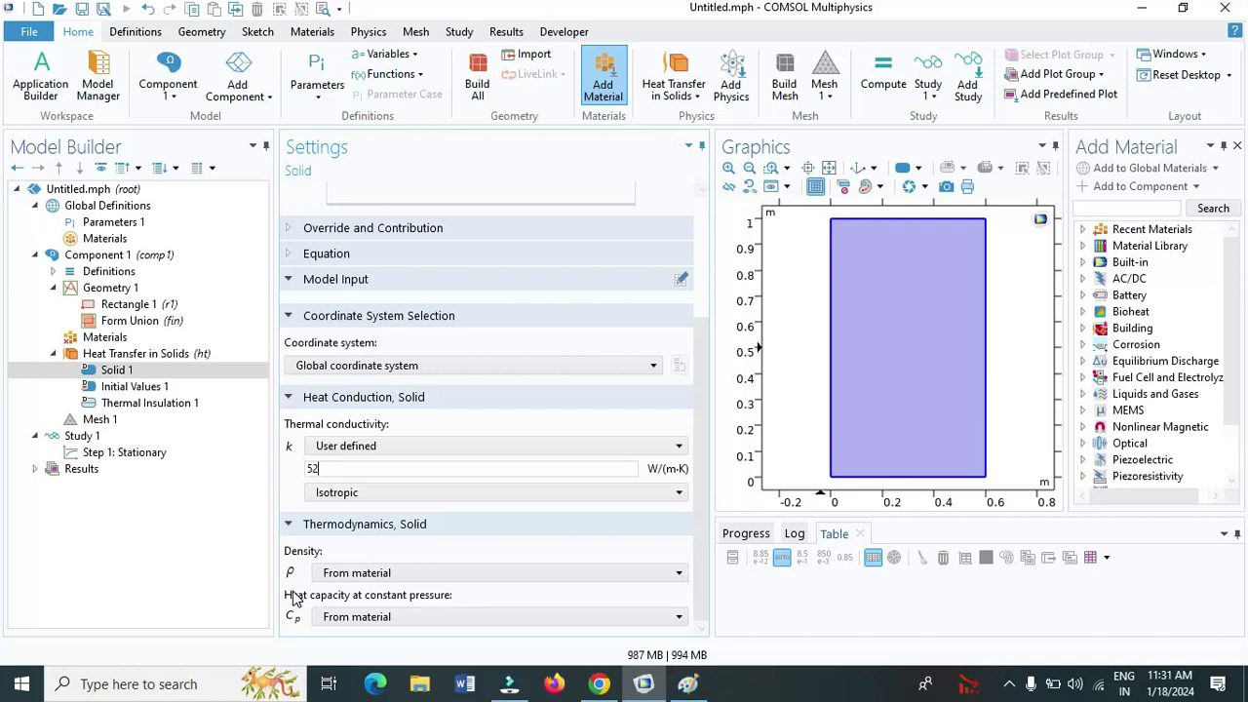
click(147, 387)
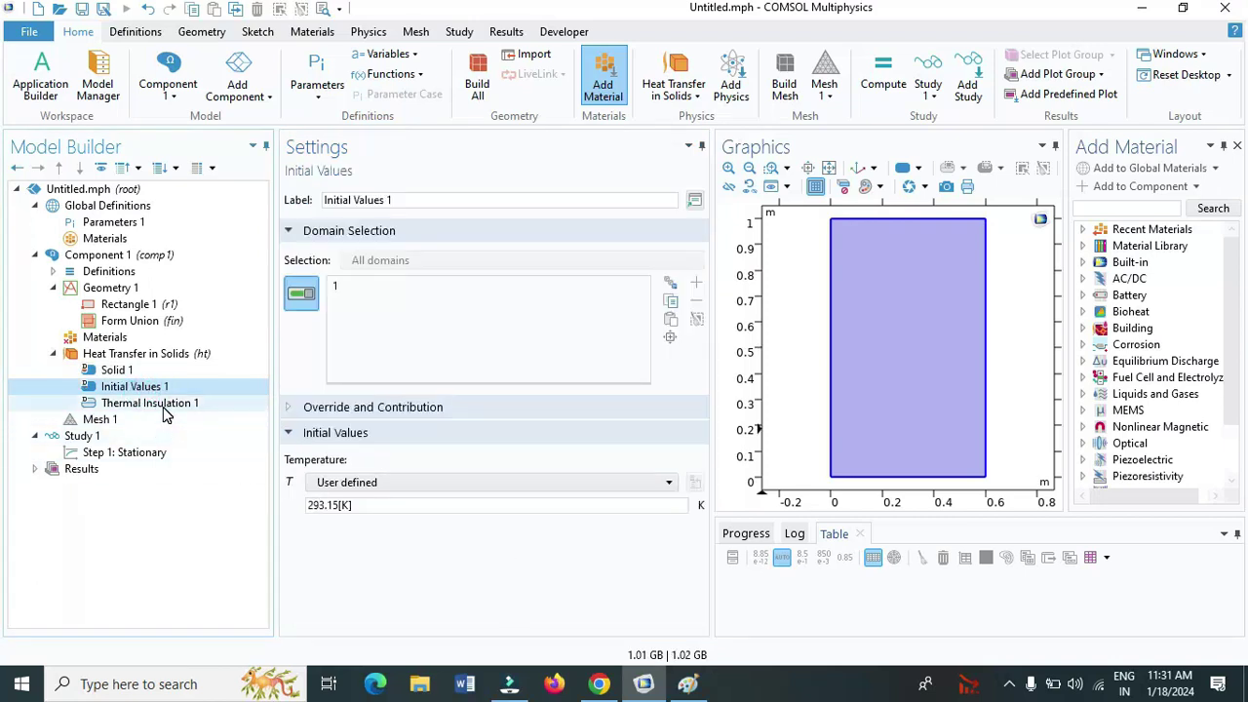
click(156, 403)
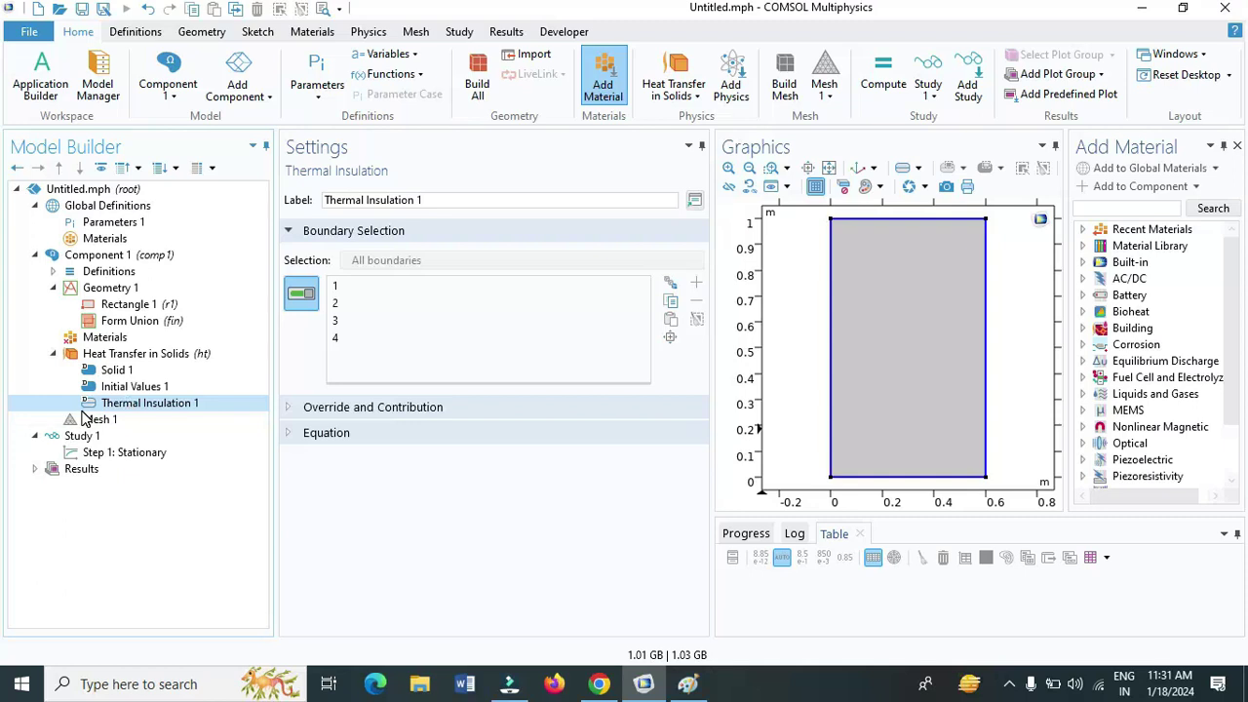
- Add a Heat Flux boundary condition on the right and top edges
click(373, 32)
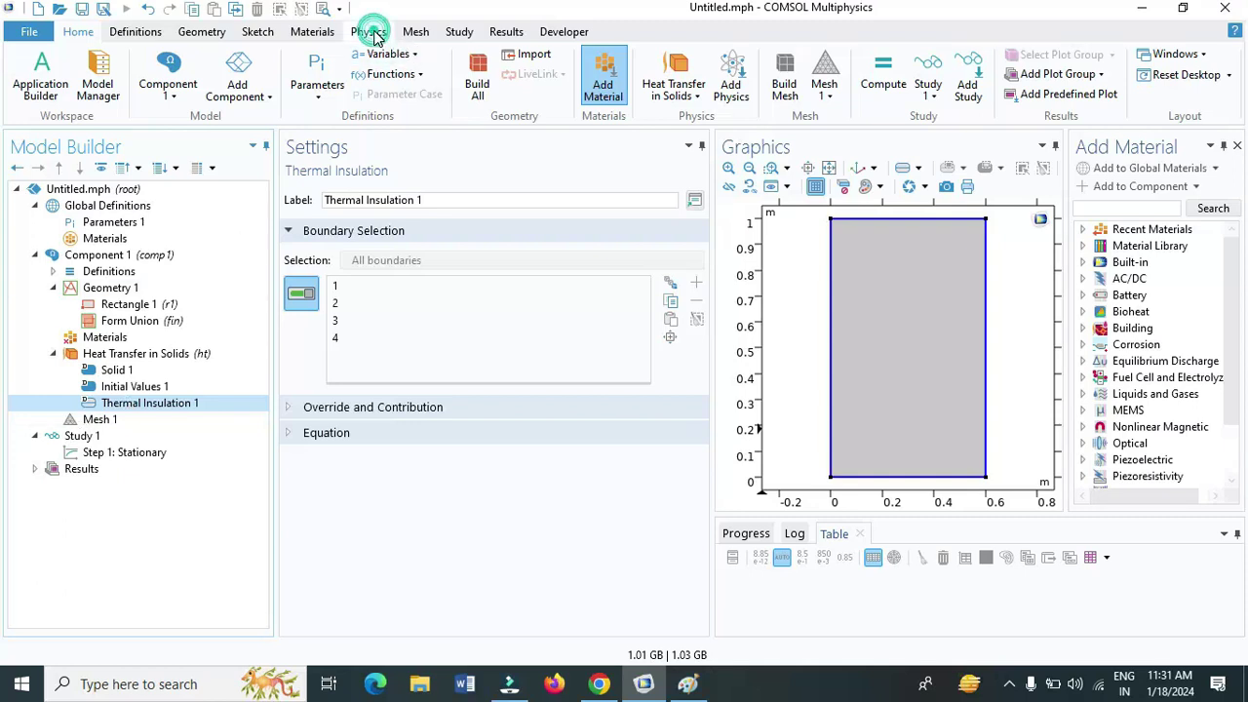
click(347, 97)
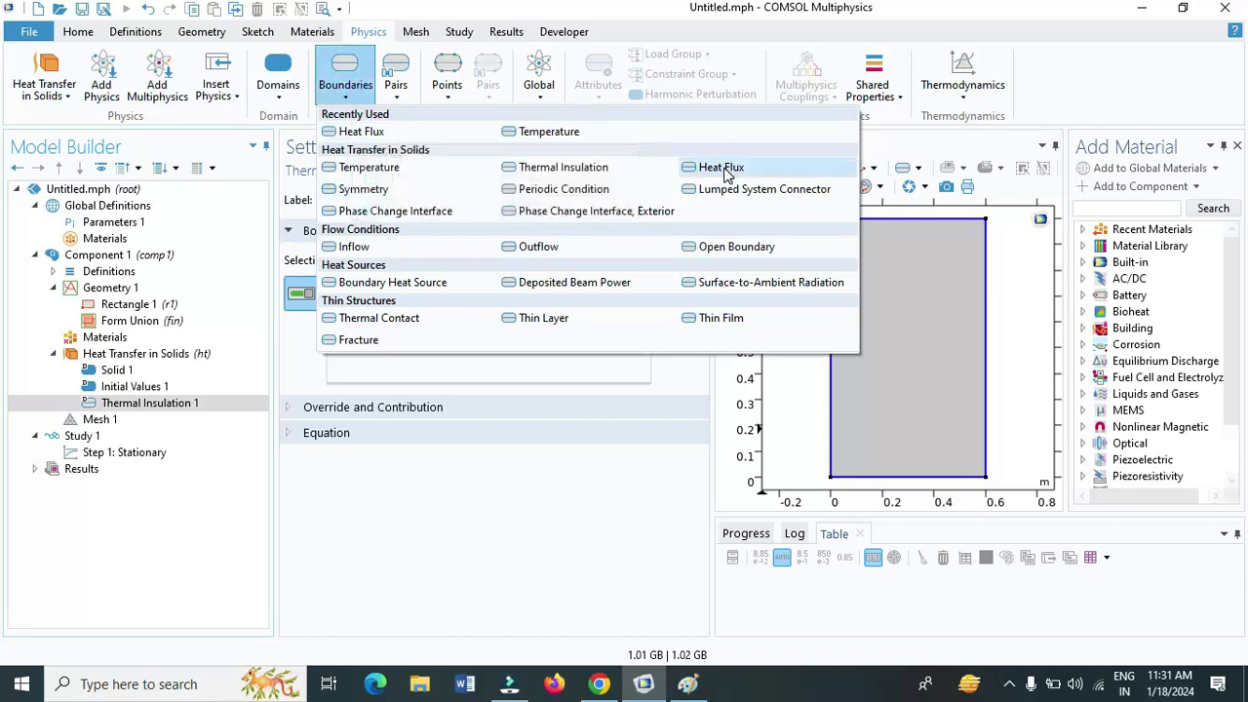
key(Escape)
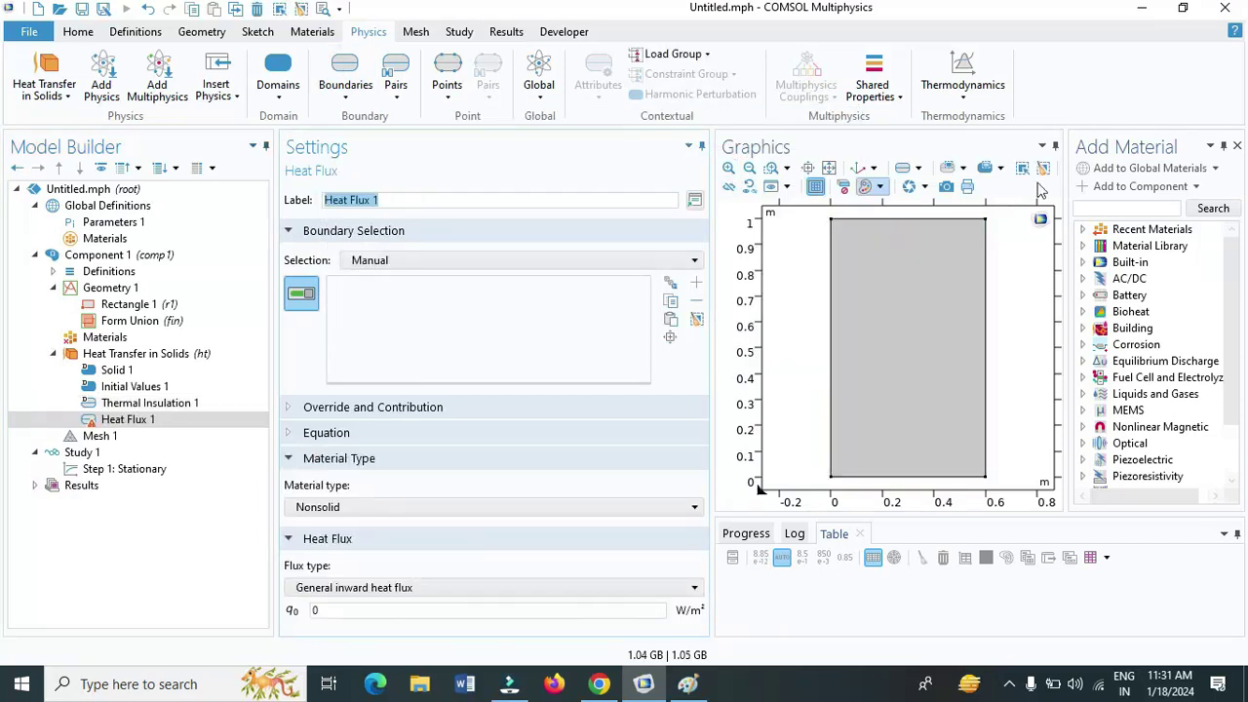
click(987, 293)
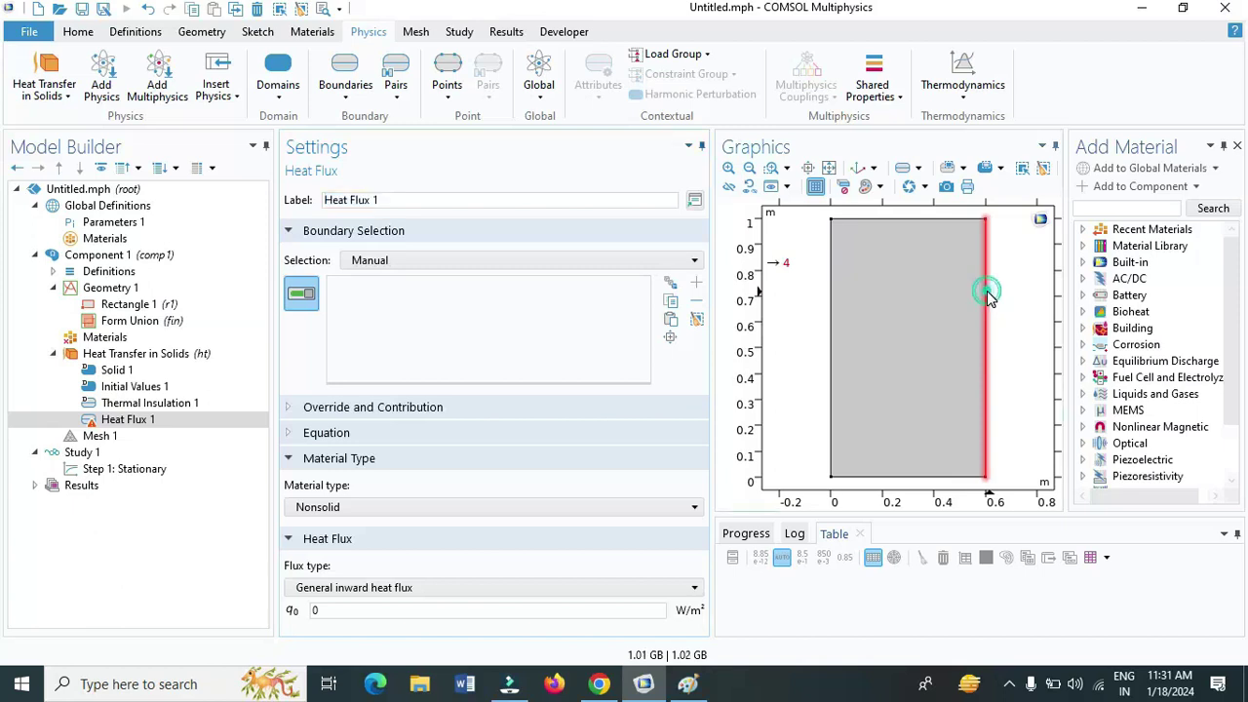
click(928, 220)
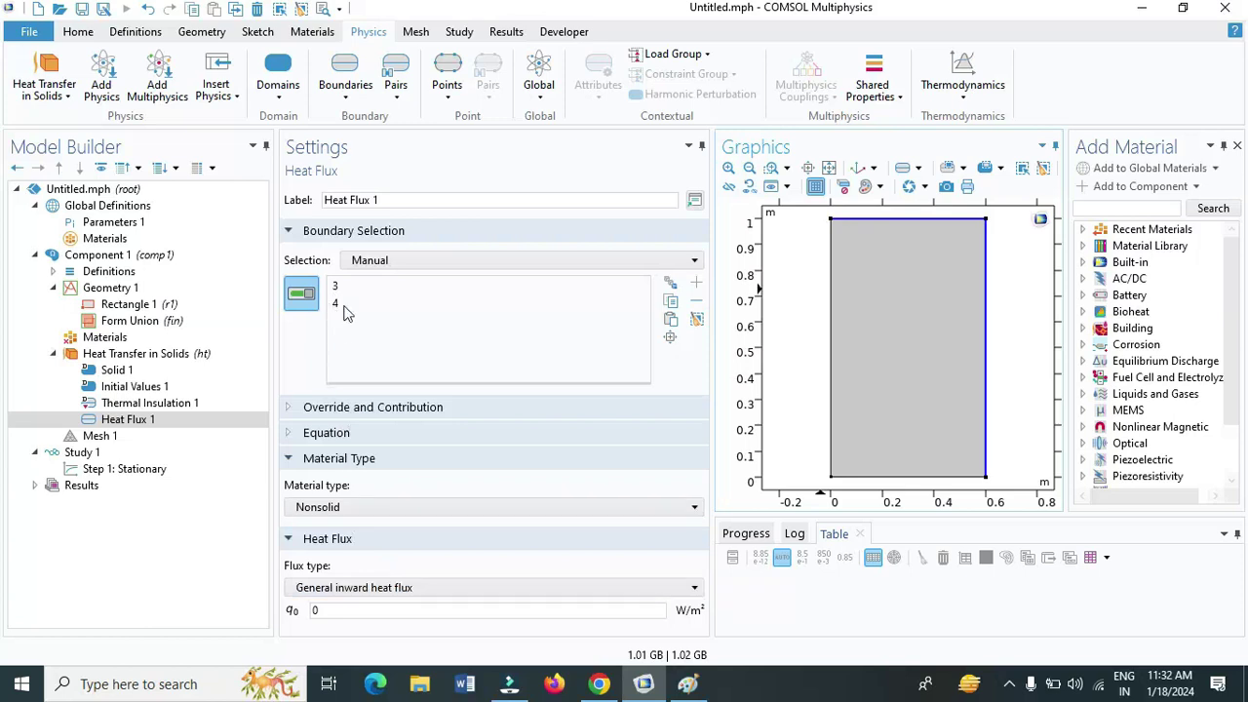
- Make it a convective heat flux with h = 750 W/(m²·K)
click(329, 593)
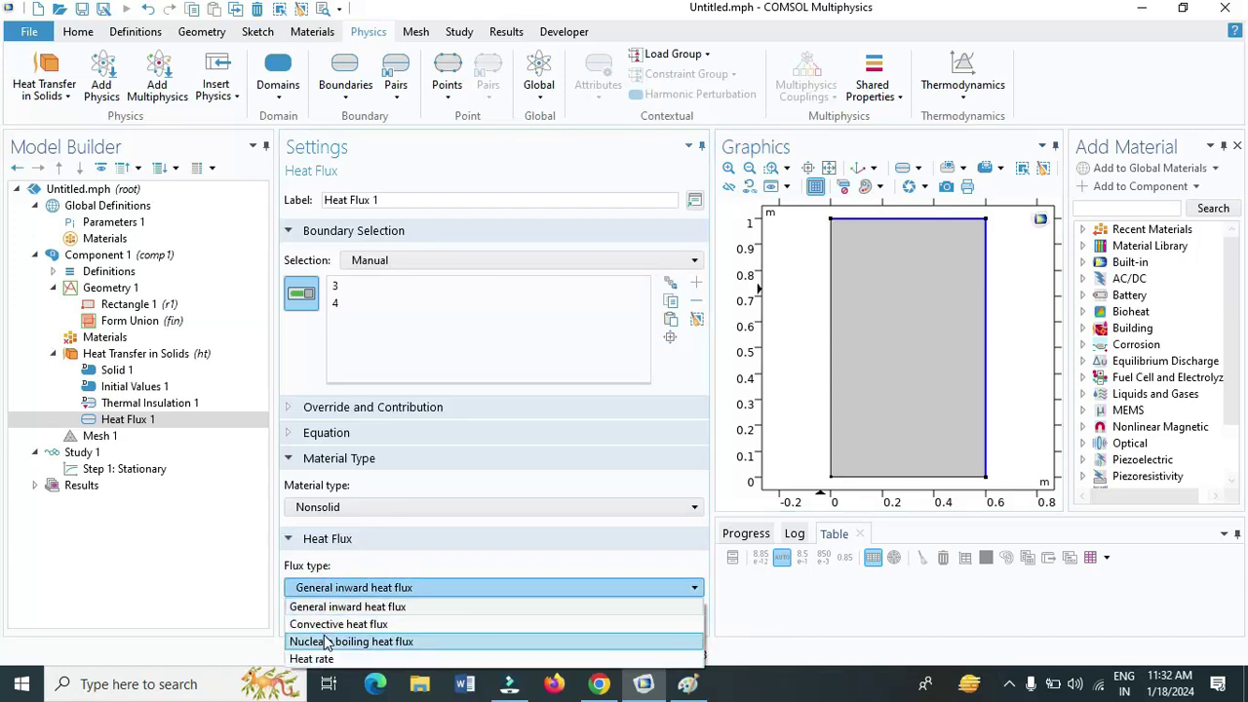
click(329, 624)
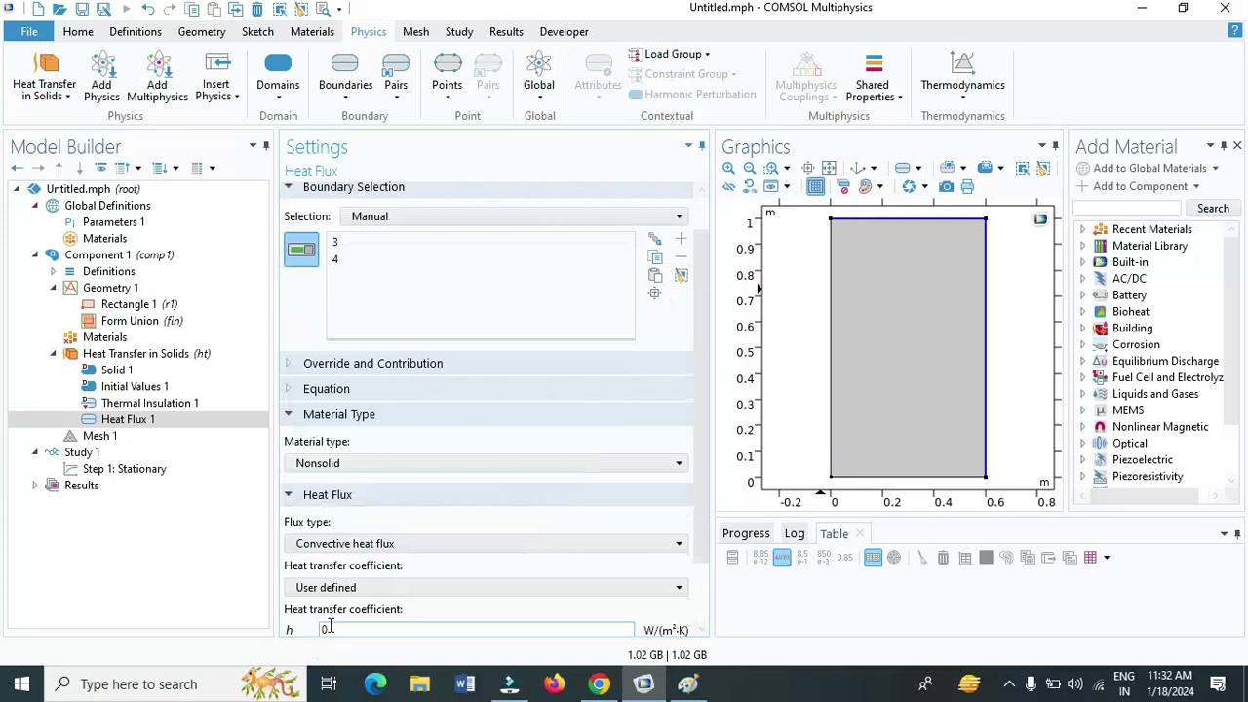
scroll(334, 613, down, 2)
click(341, 585)
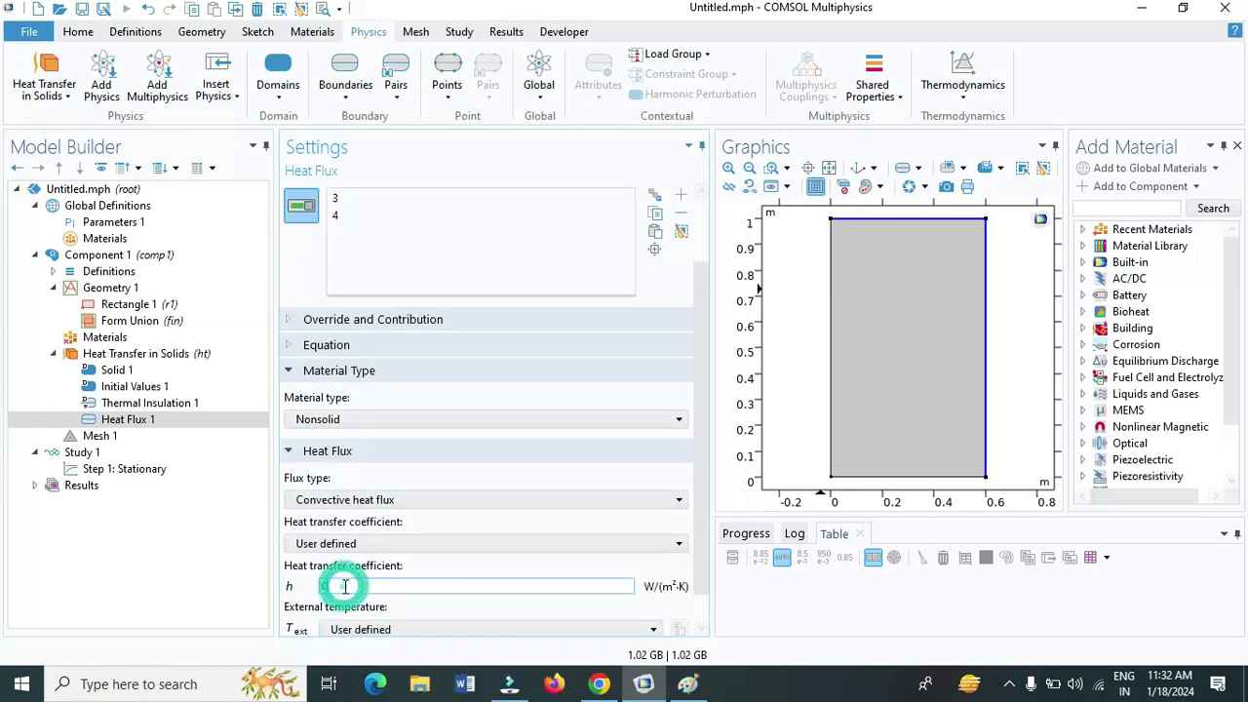
key(BackSpace)
key(alt+Tab)
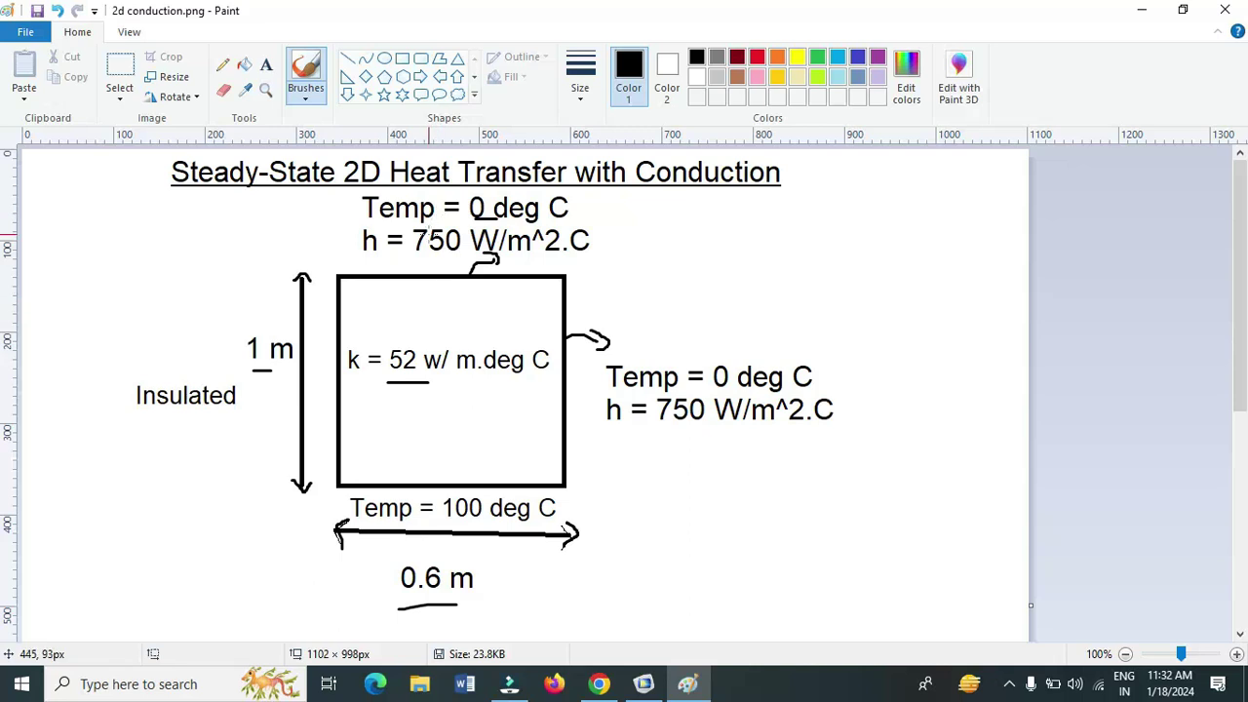
key(alt+Tab)
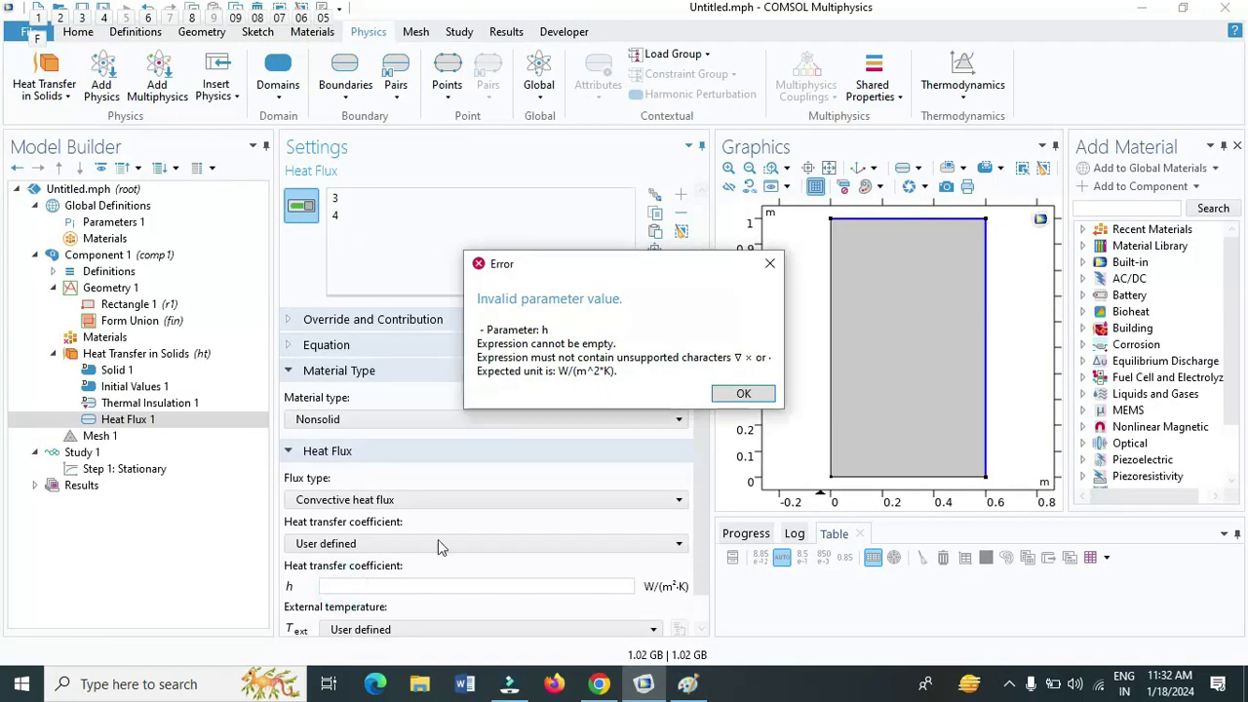
click(741, 393)
click(332, 585)
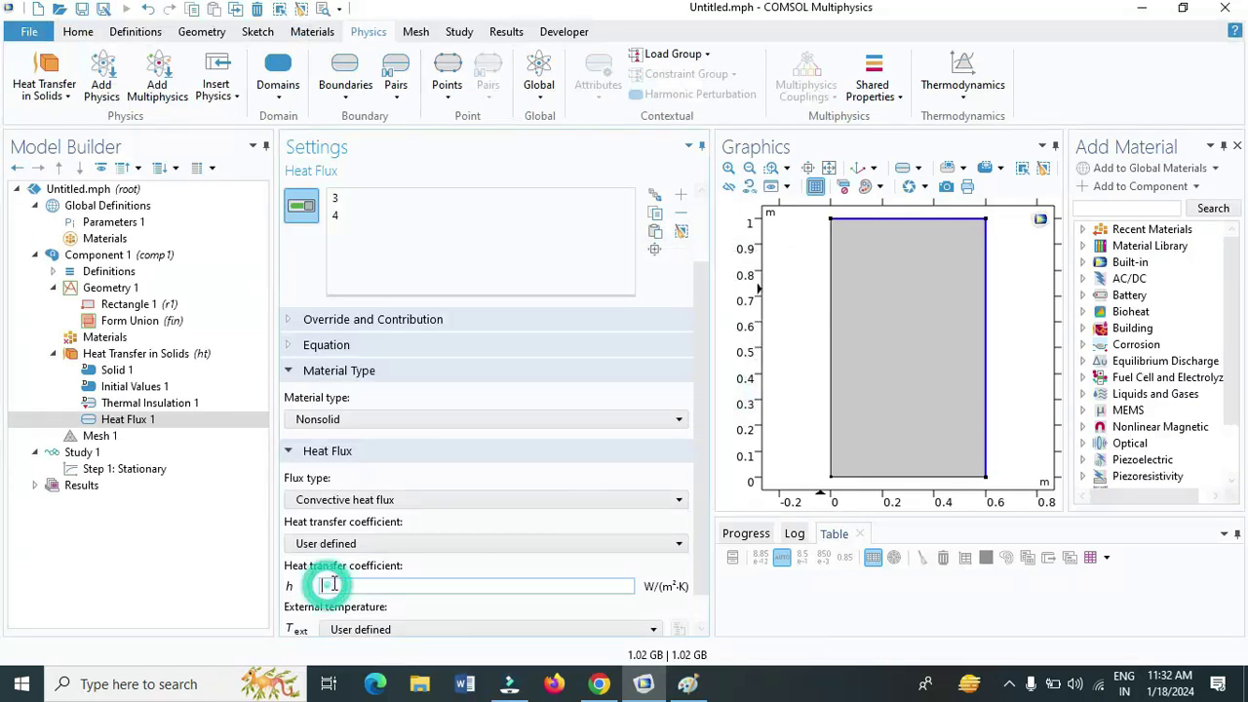
text(75)
key(Return)
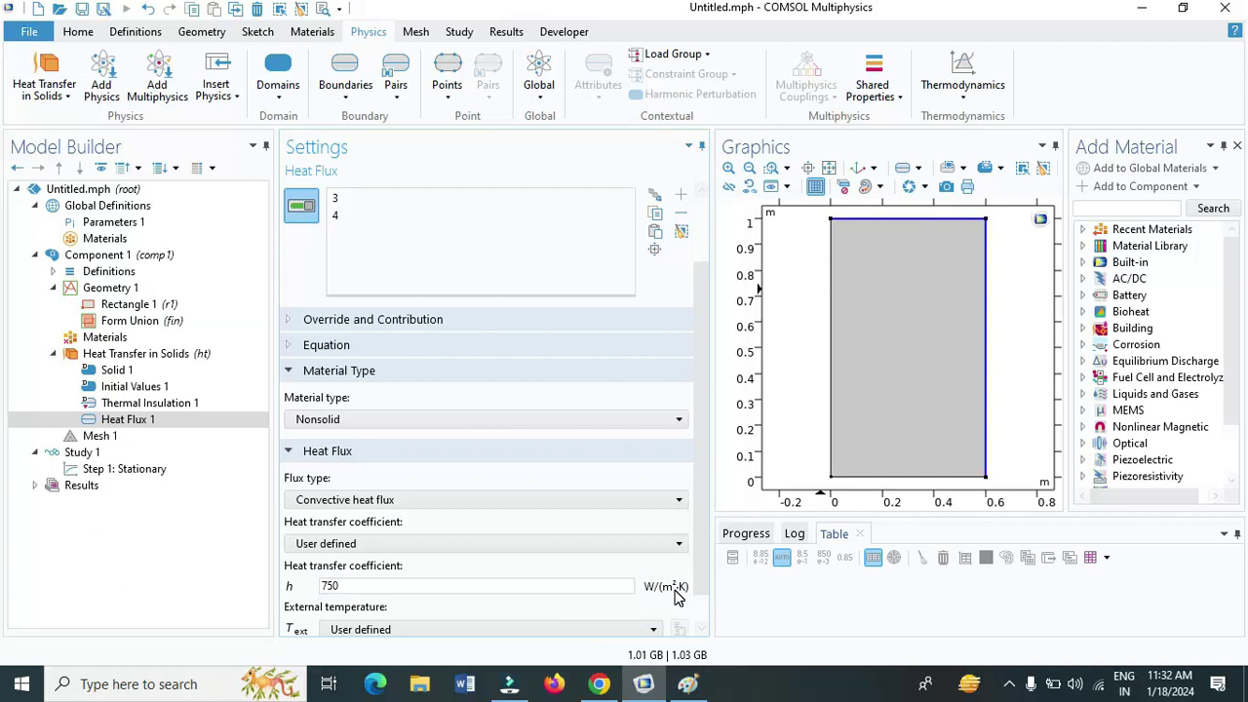
- Set the heat flux external temperature to 0 [degC]
scroll(673, 595, down, 1)
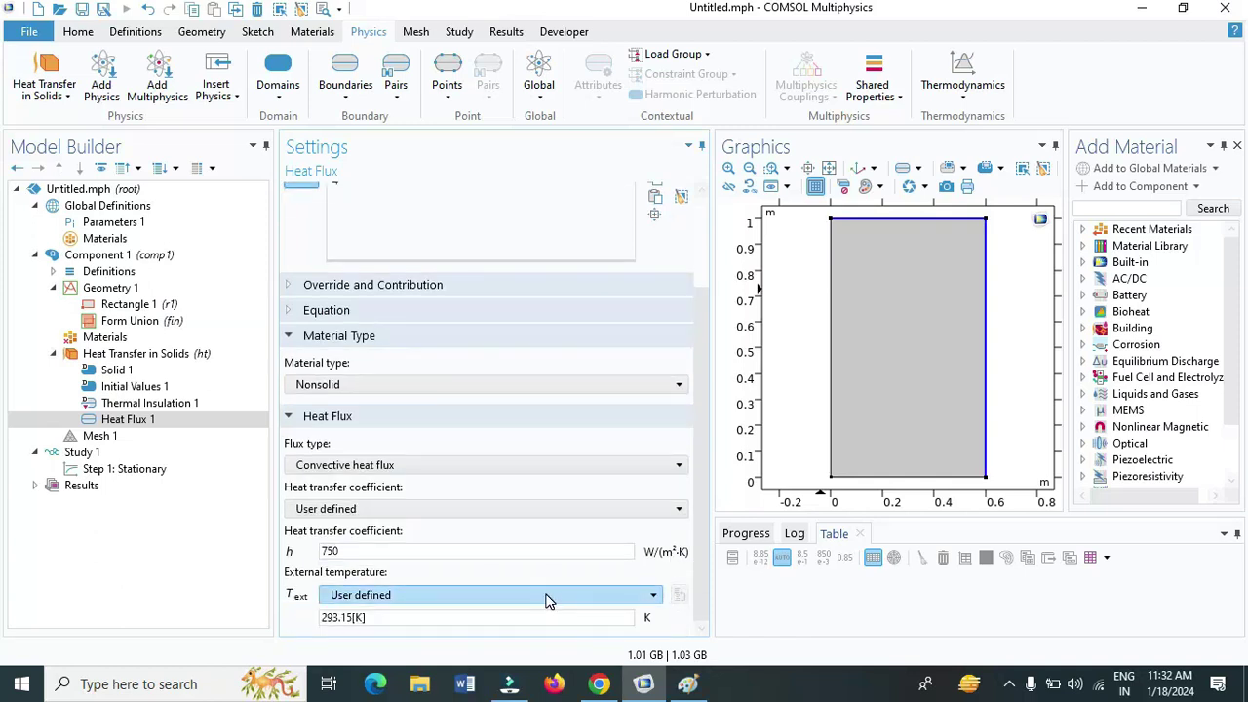
click(402, 618)
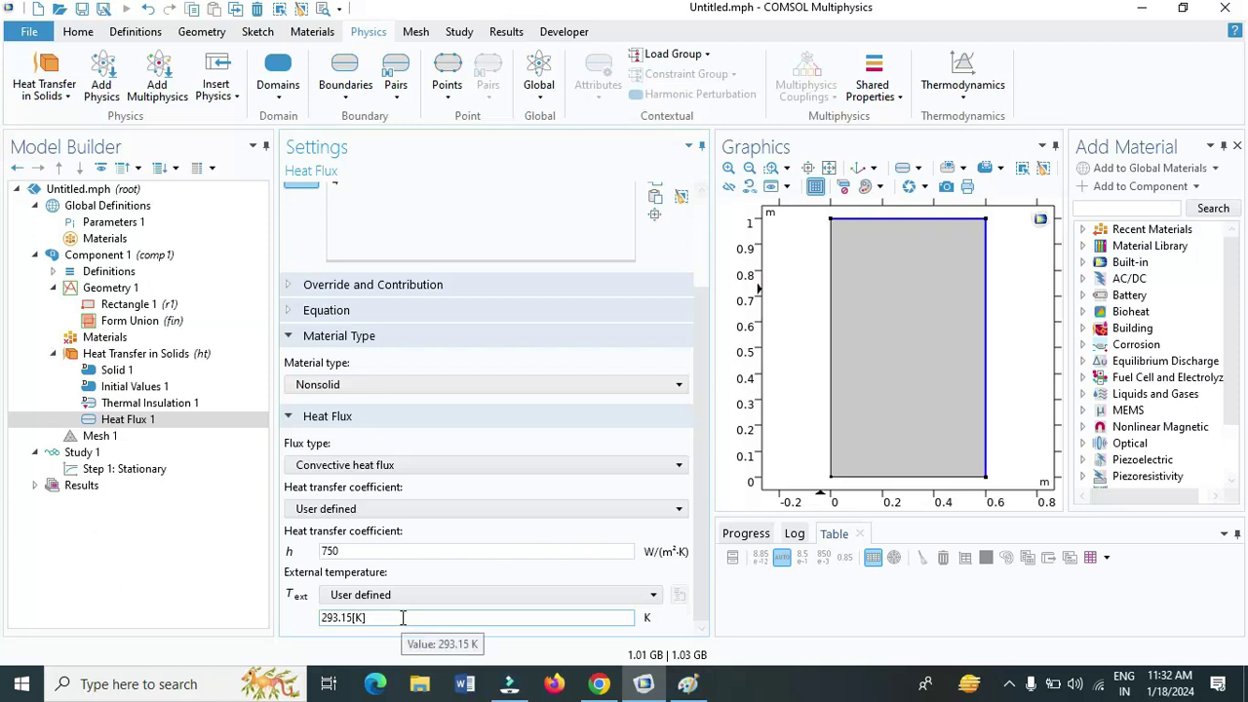
drag(402, 618, 250, 615)
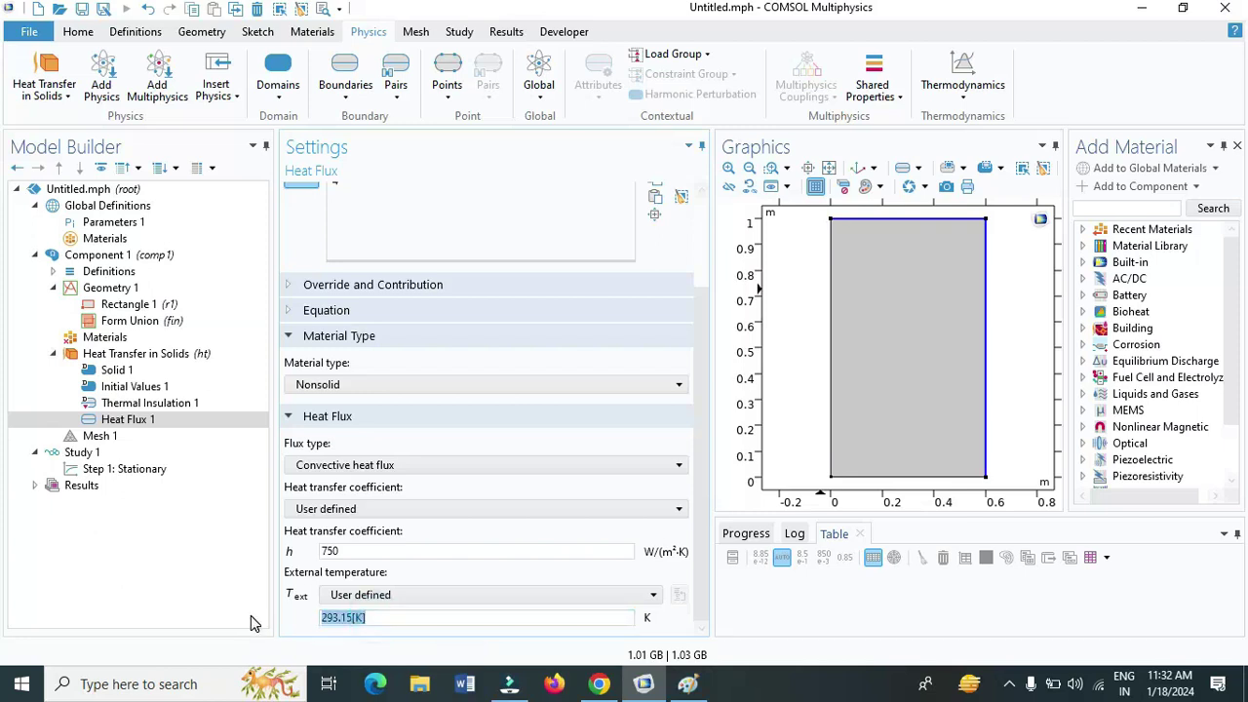
text(0 [de)
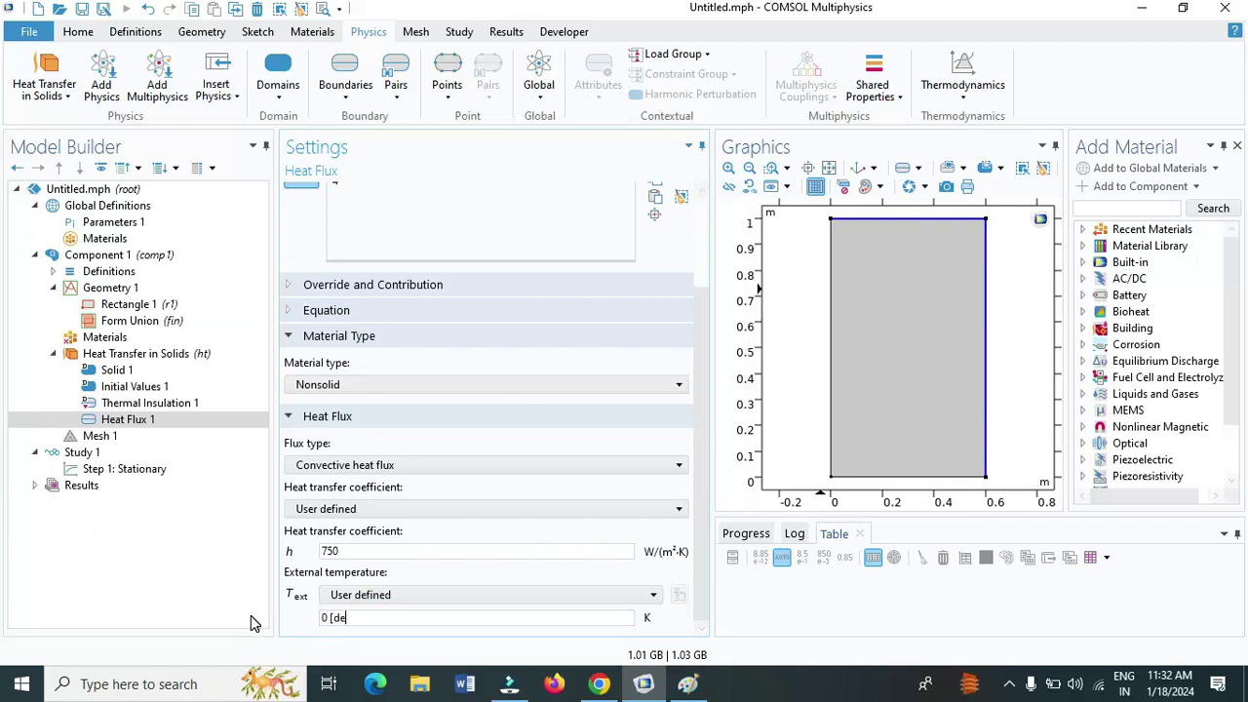
text(gC])
click(669, 241)
click(990, 305)
click(687, 684)
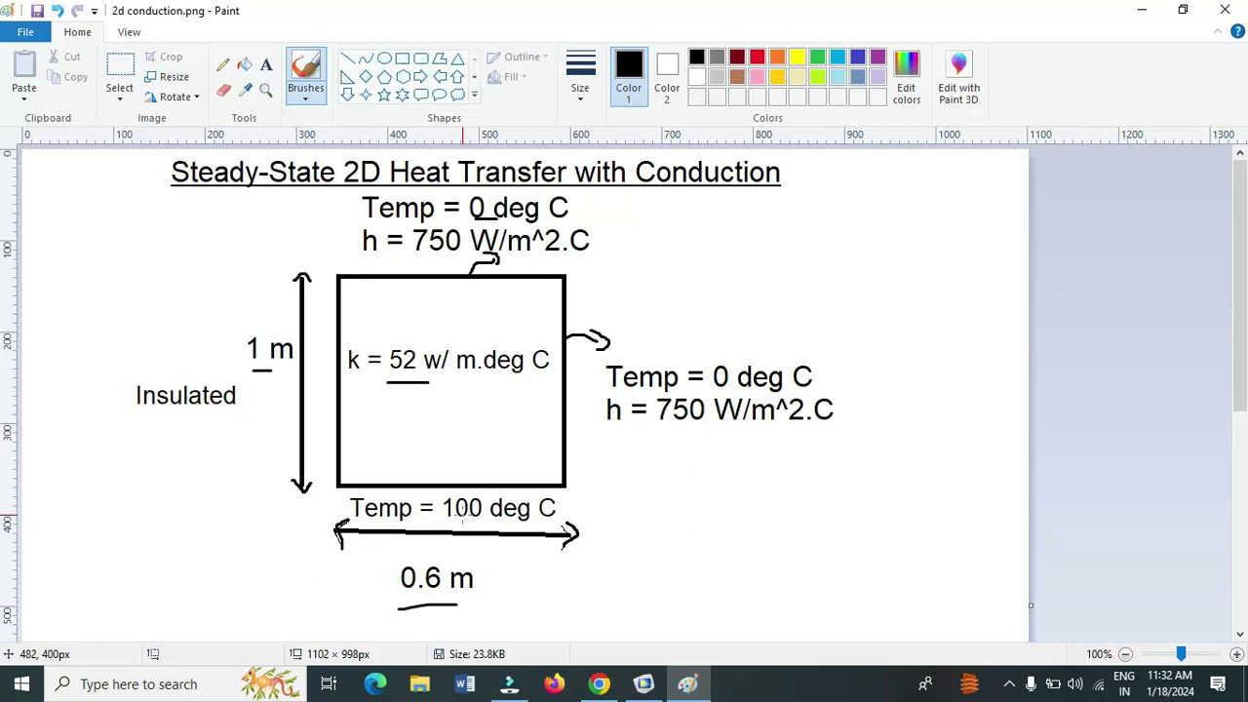
key(alt+Tab)
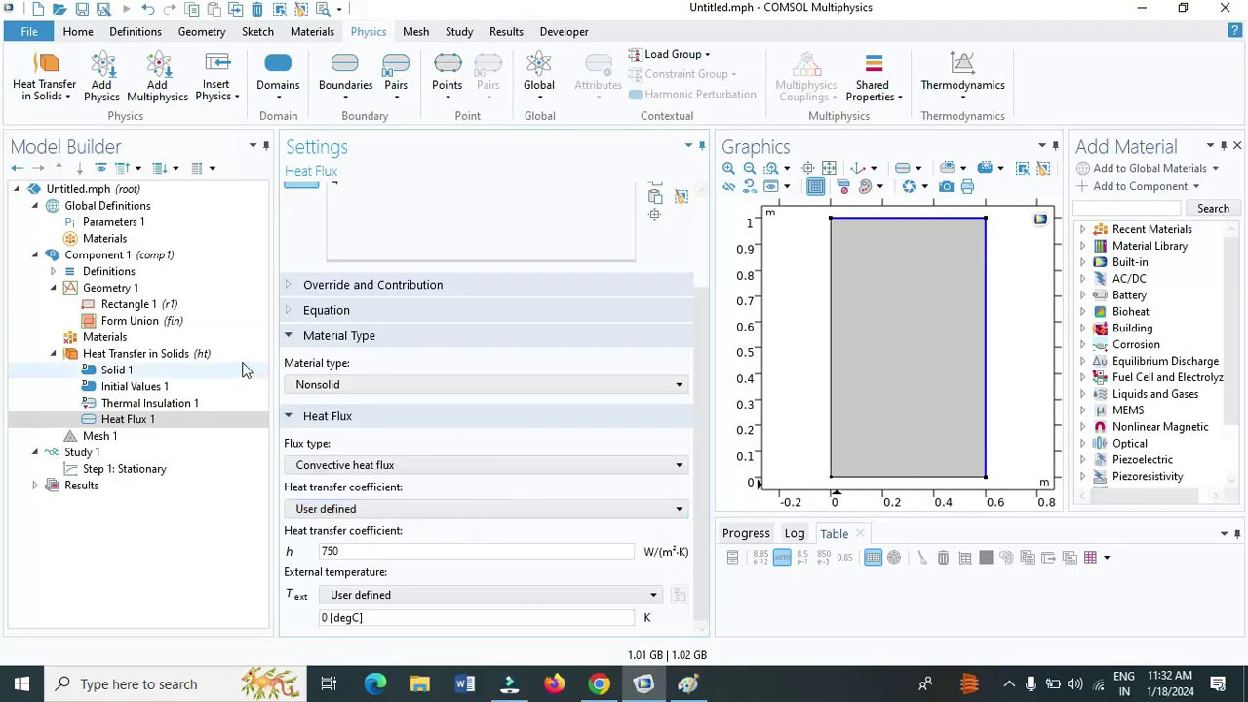
- Add a Temperature condition on bottom boundary 2 with T0 = 100 [degC]
click(346, 105)
click(361, 172)
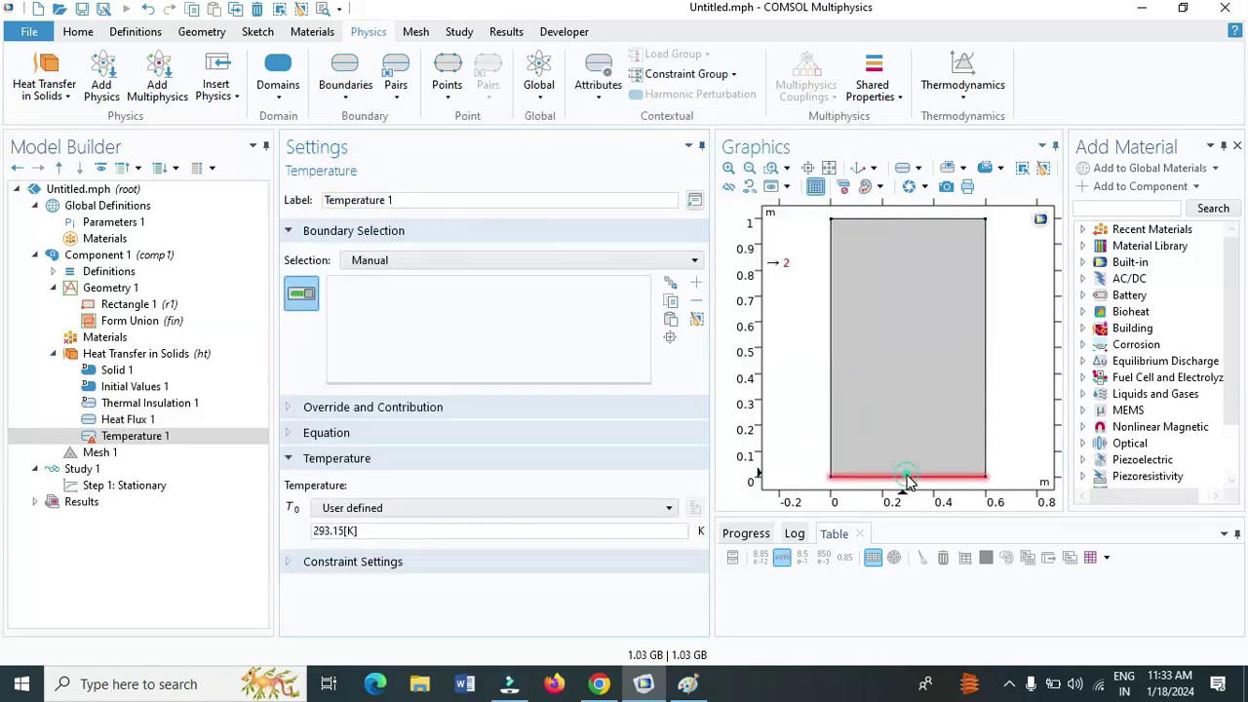
click(907, 477)
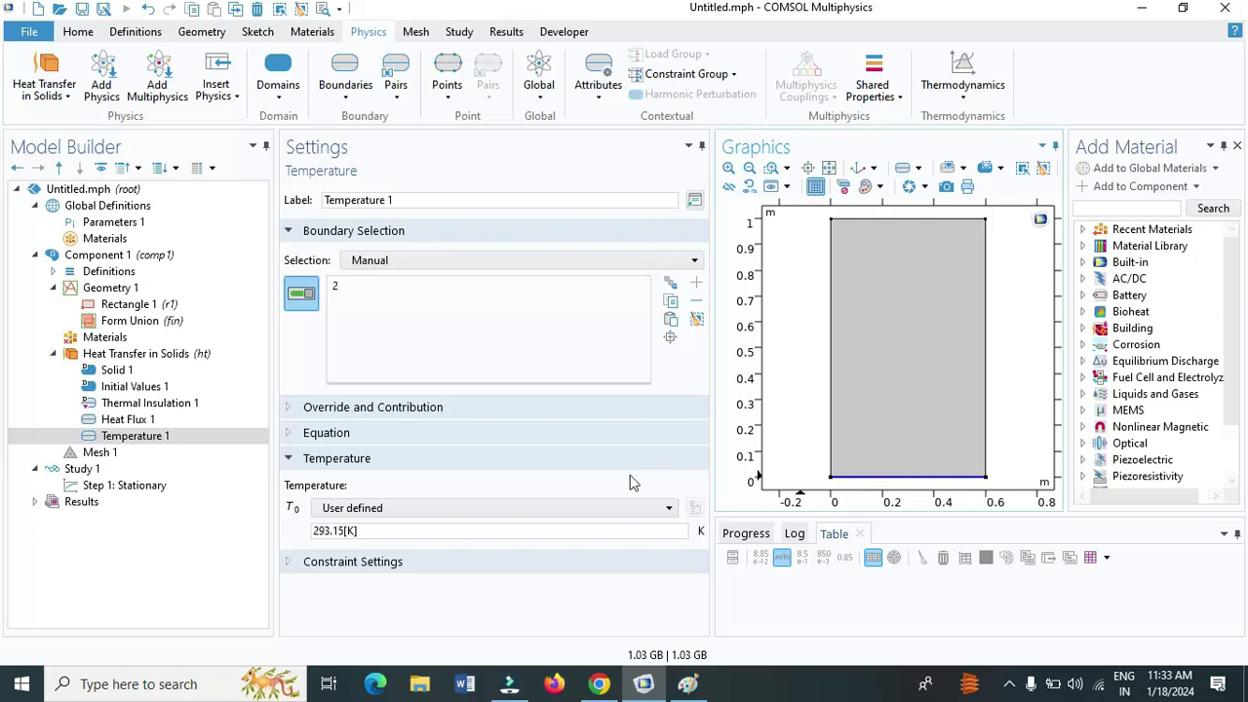
click(419, 531)
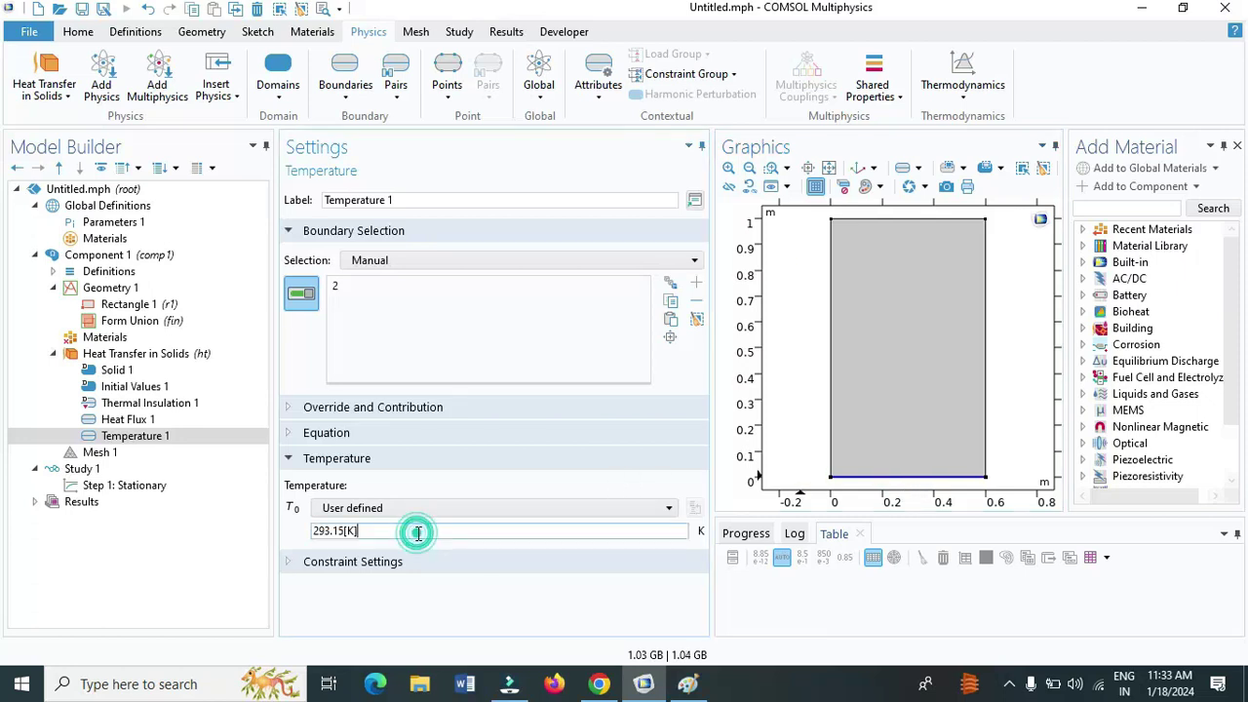
key(BackSpace)
key(BackSpace)
key(BackSpace)
key(BackSpace)
key(BackSpace)
key(BackSpace)
key(BackSpace)
key(BackSpace)
key(BackSpace)
text(100 [degC)
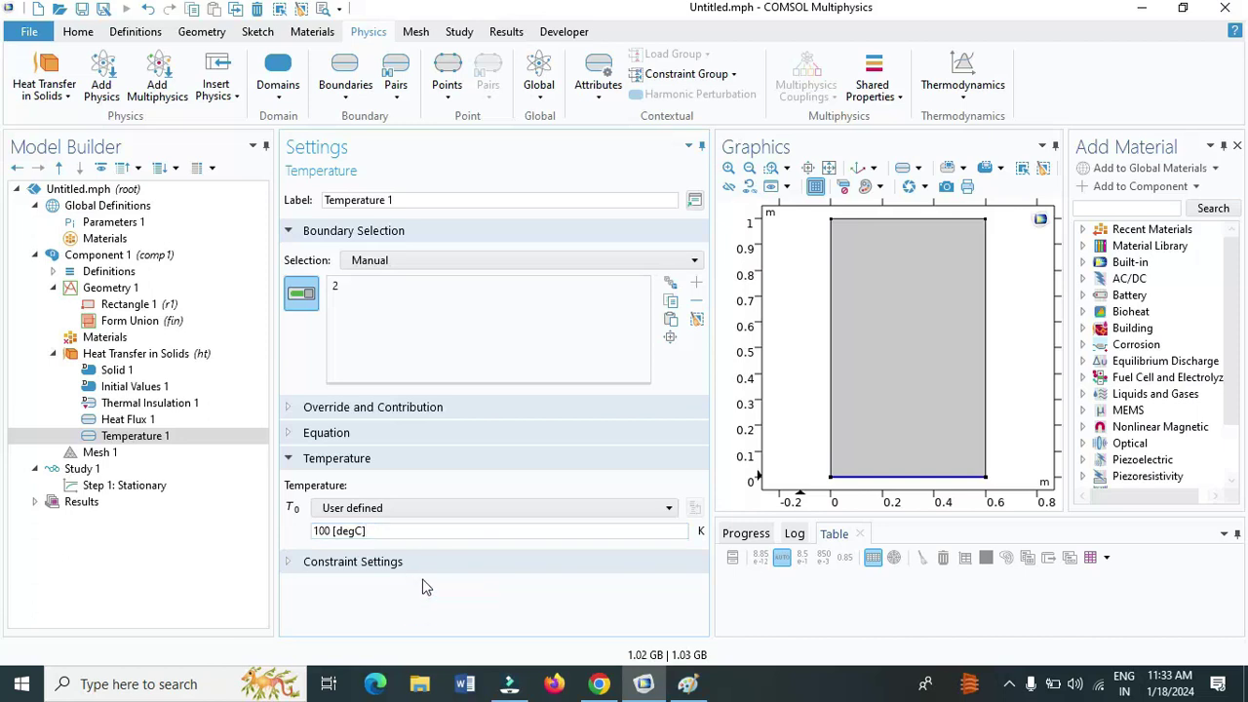
- Confirm against the sketch that Thermal Insulation applies only to the left edge, boundary 1
click(156, 404)
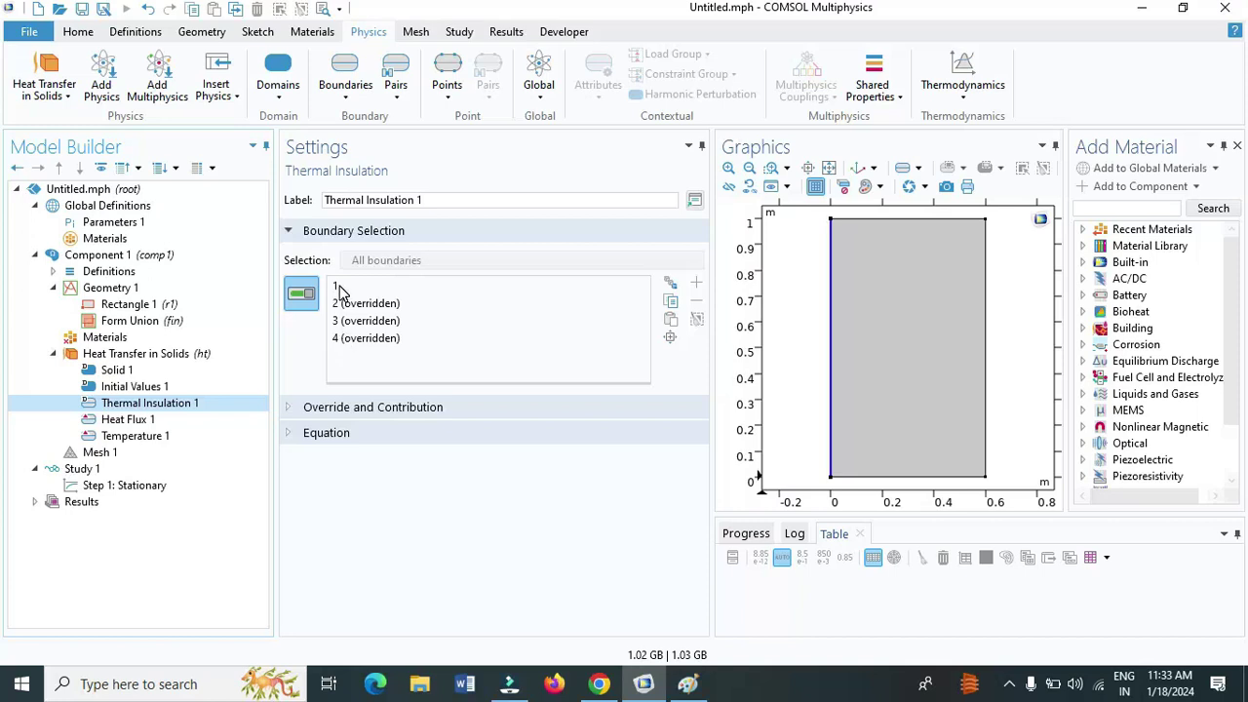
click(338, 290)
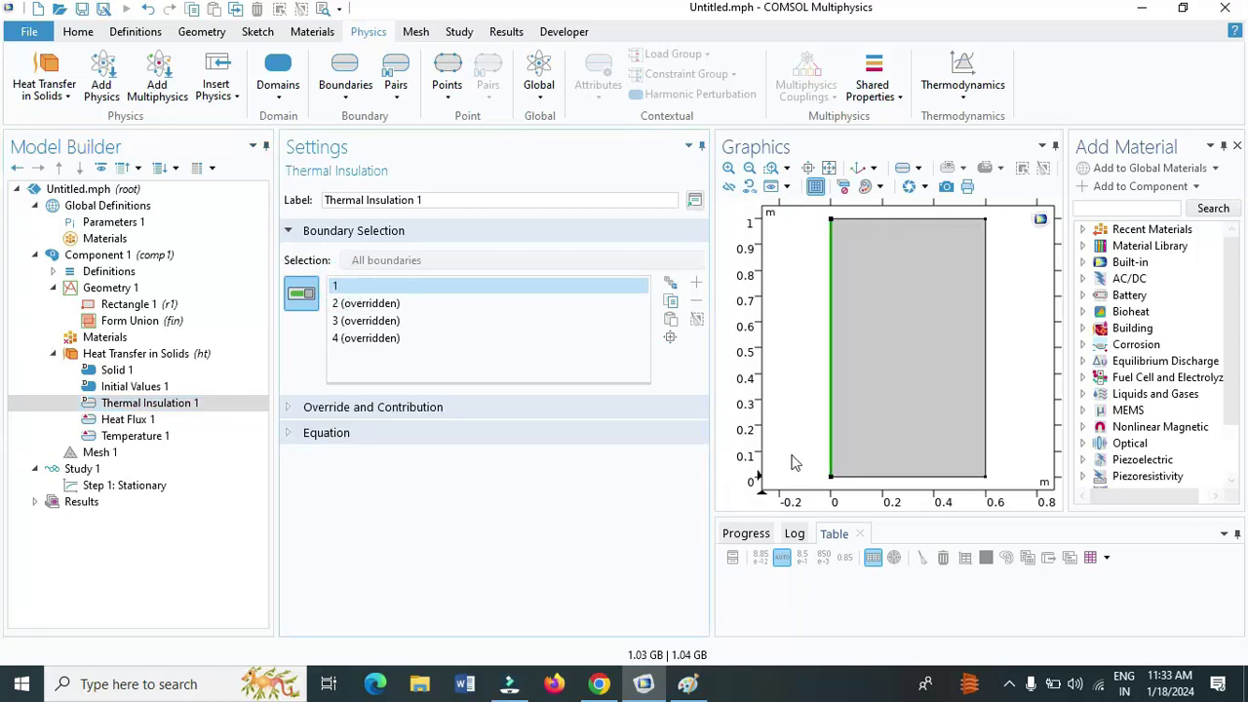
key(alt+Tab)
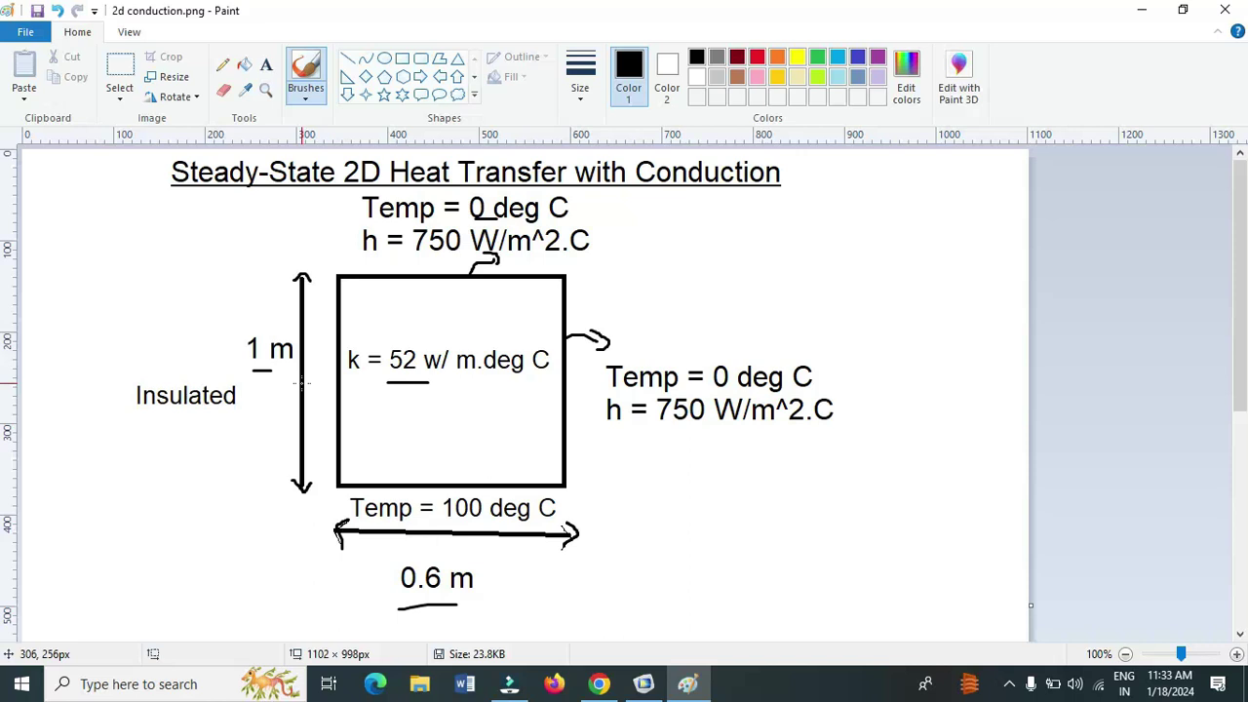
key(alt+Tab)
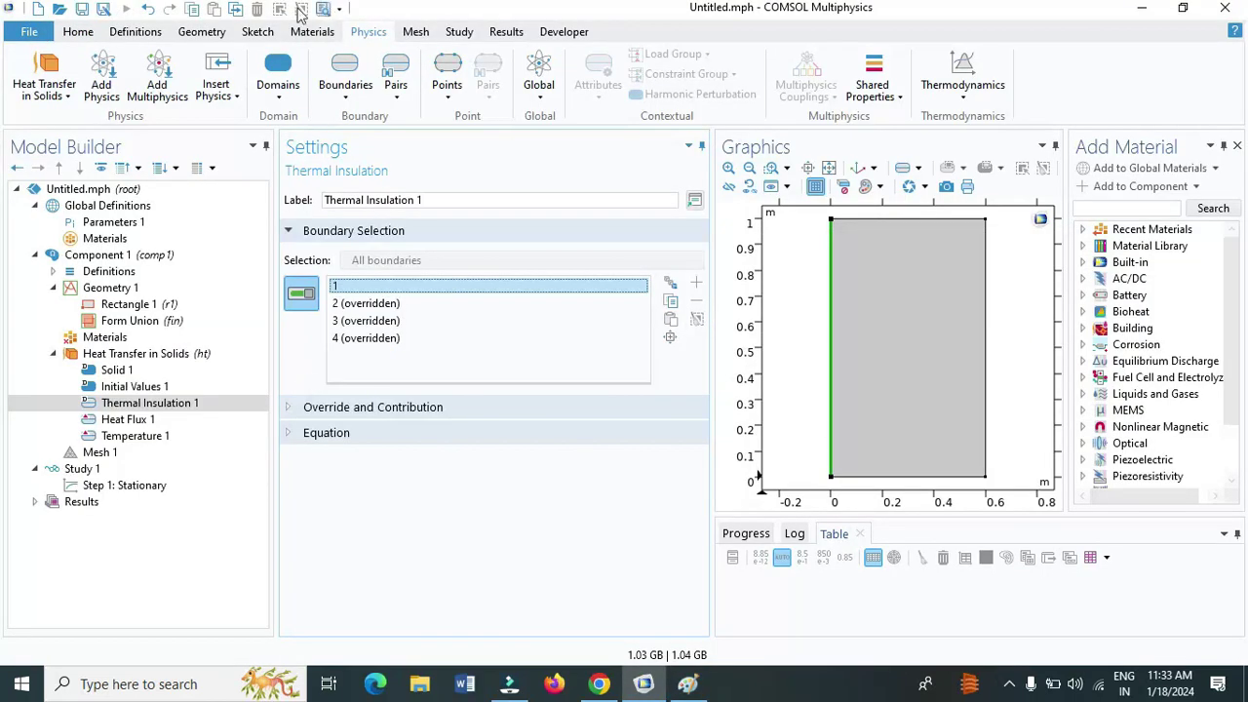
click(416, 32)
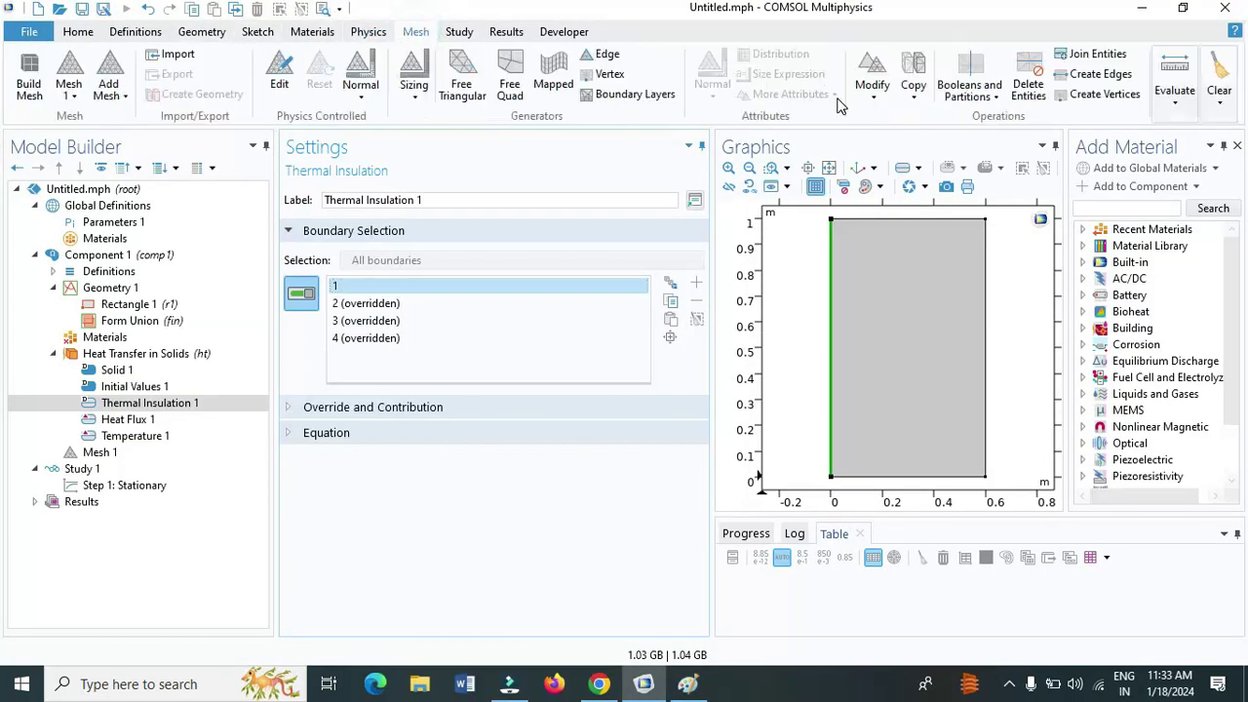
- Build a mapped quadrilateral mesh and compute the Stationary study
click(552, 76)
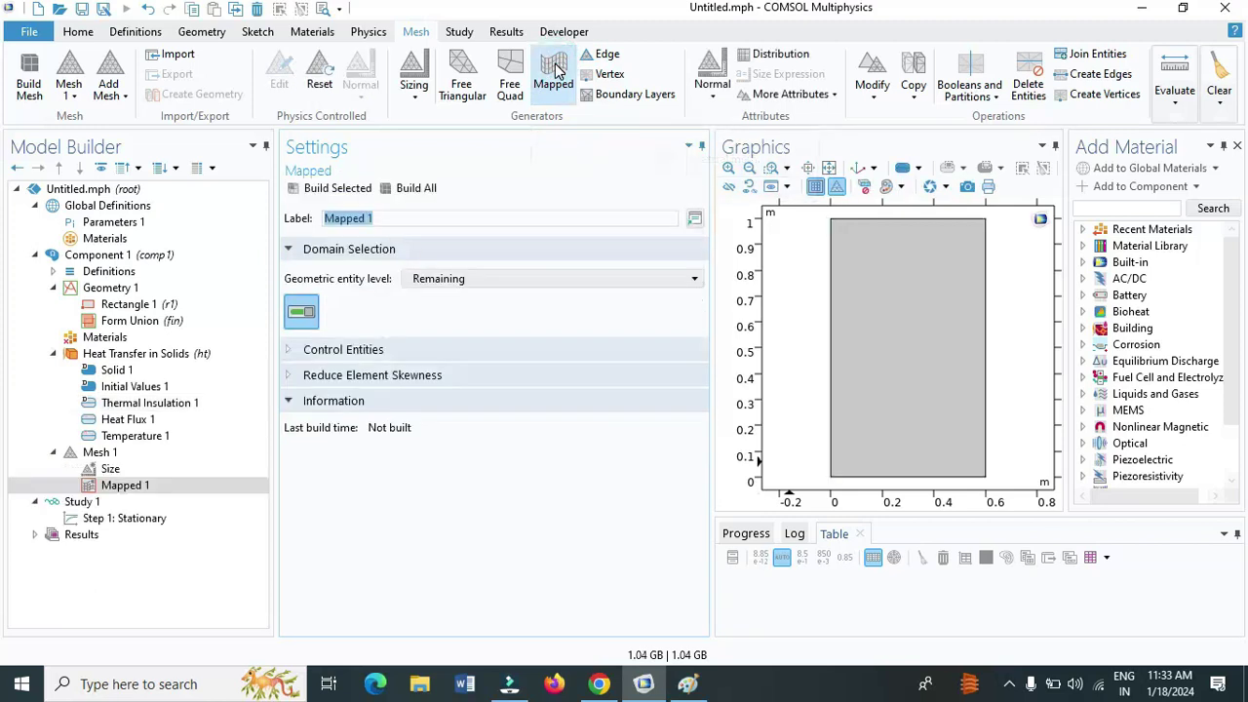
click(422, 193)
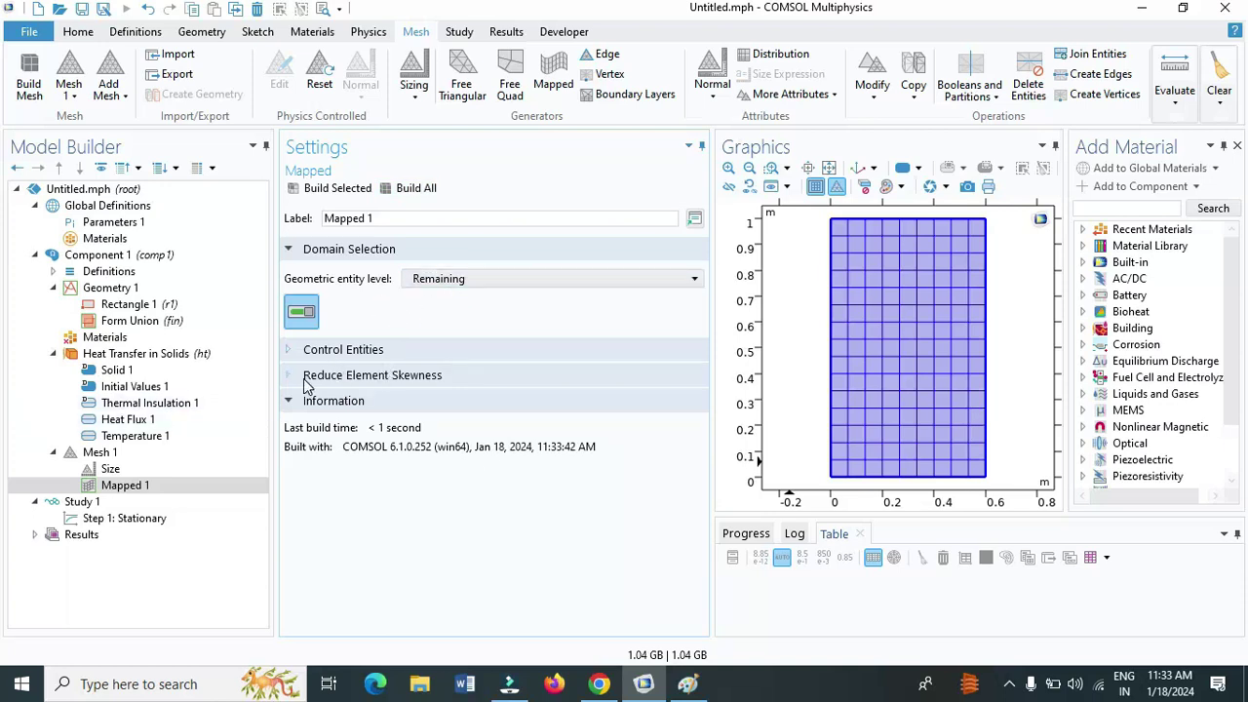
key(F8)
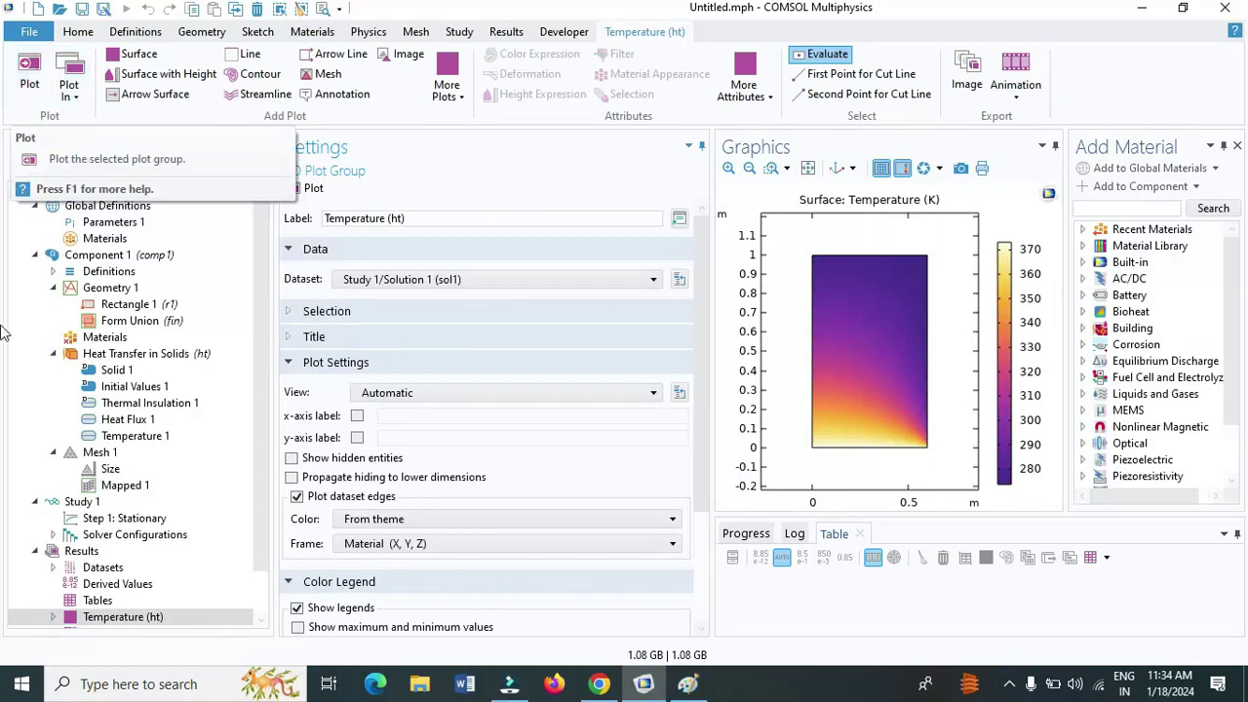
drag(266, 359, 265, 410)
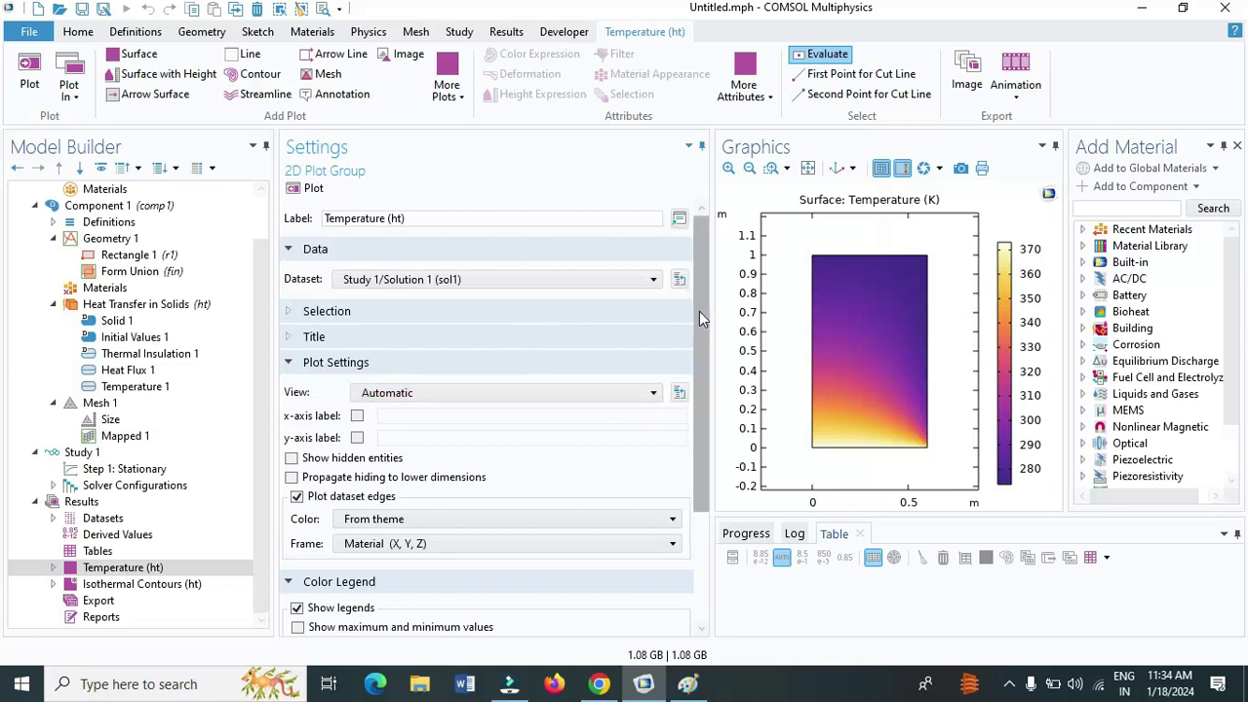
drag(699, 311, 722, 453)
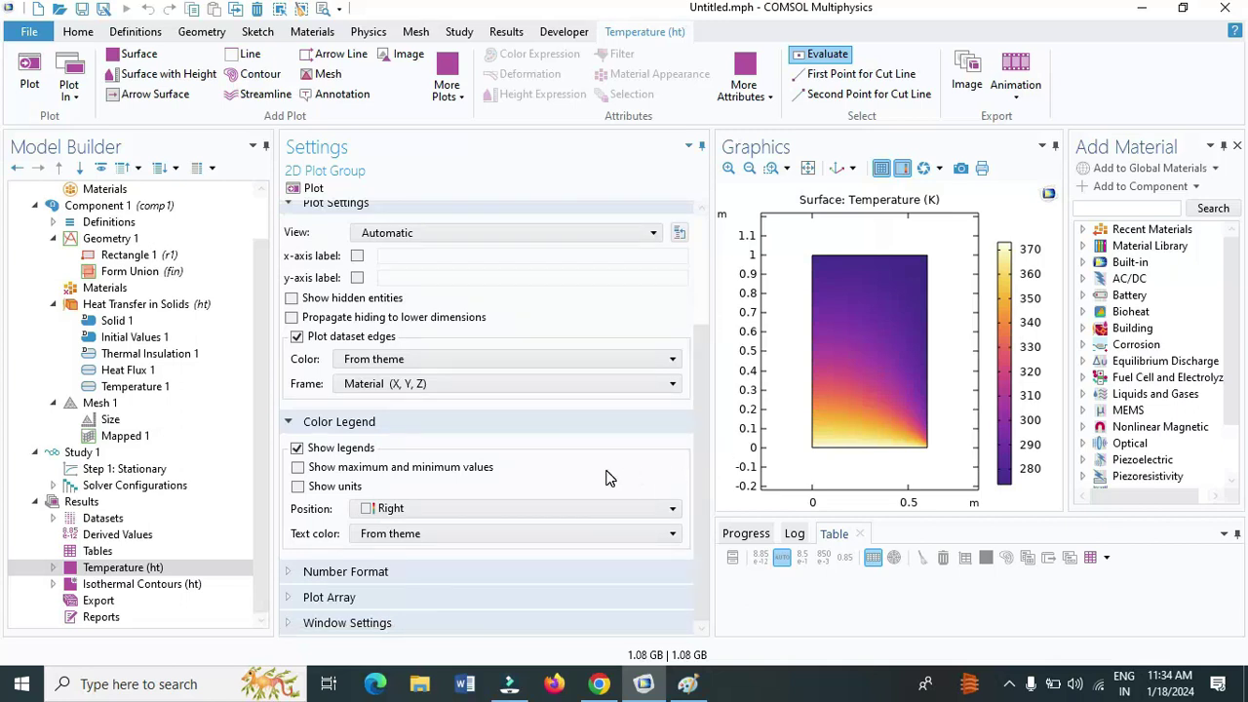
scroll(498, 377, up, 3)
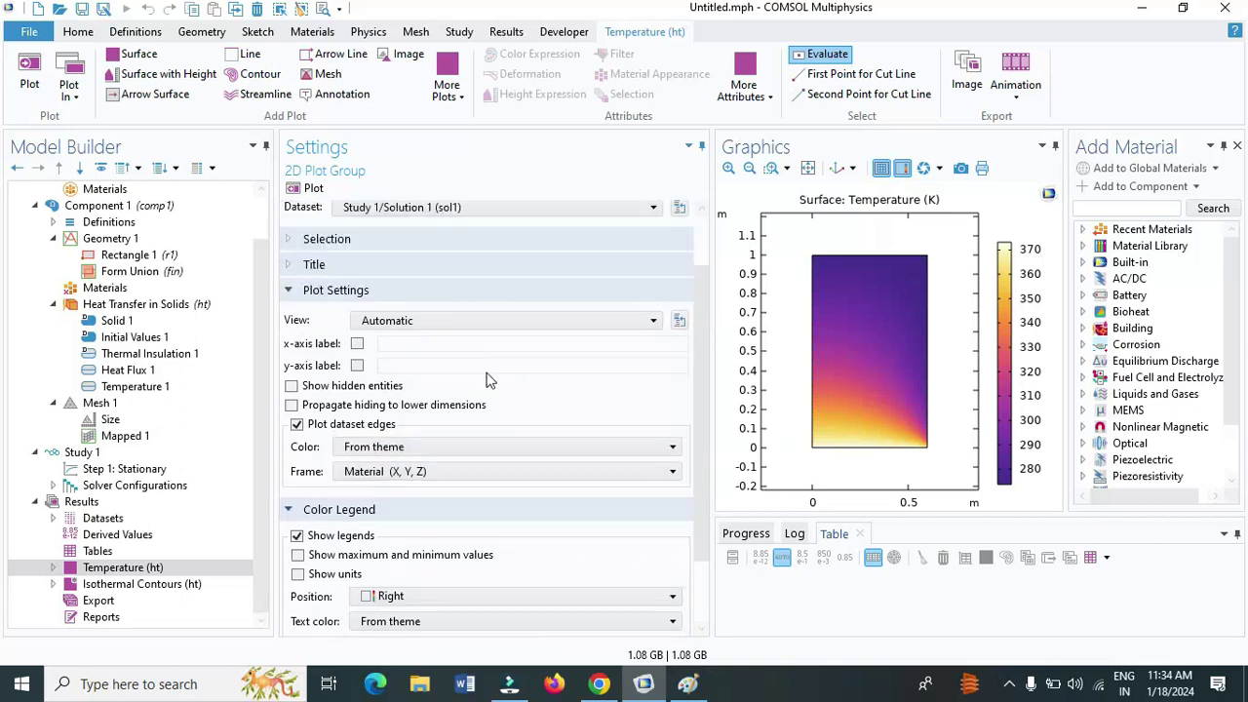
- Change the Temperature (ht) Surface plot unit to degC and replot it
click(52, 567)
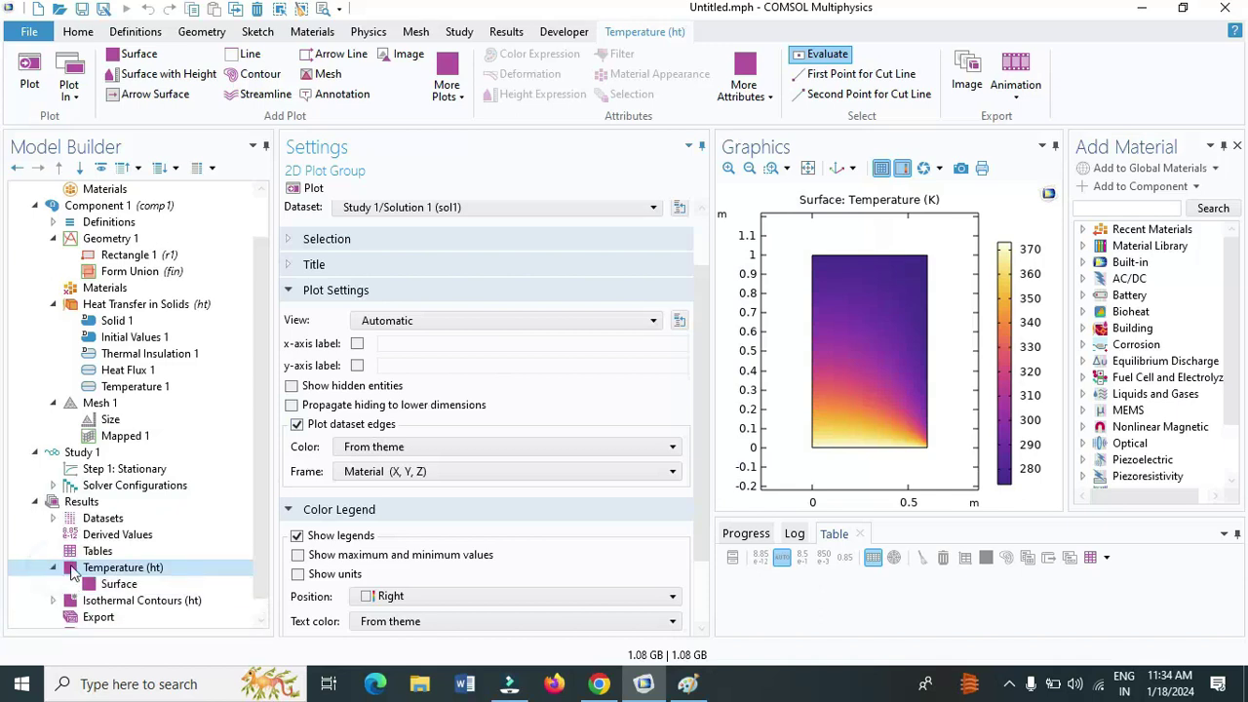
click(117, 584)
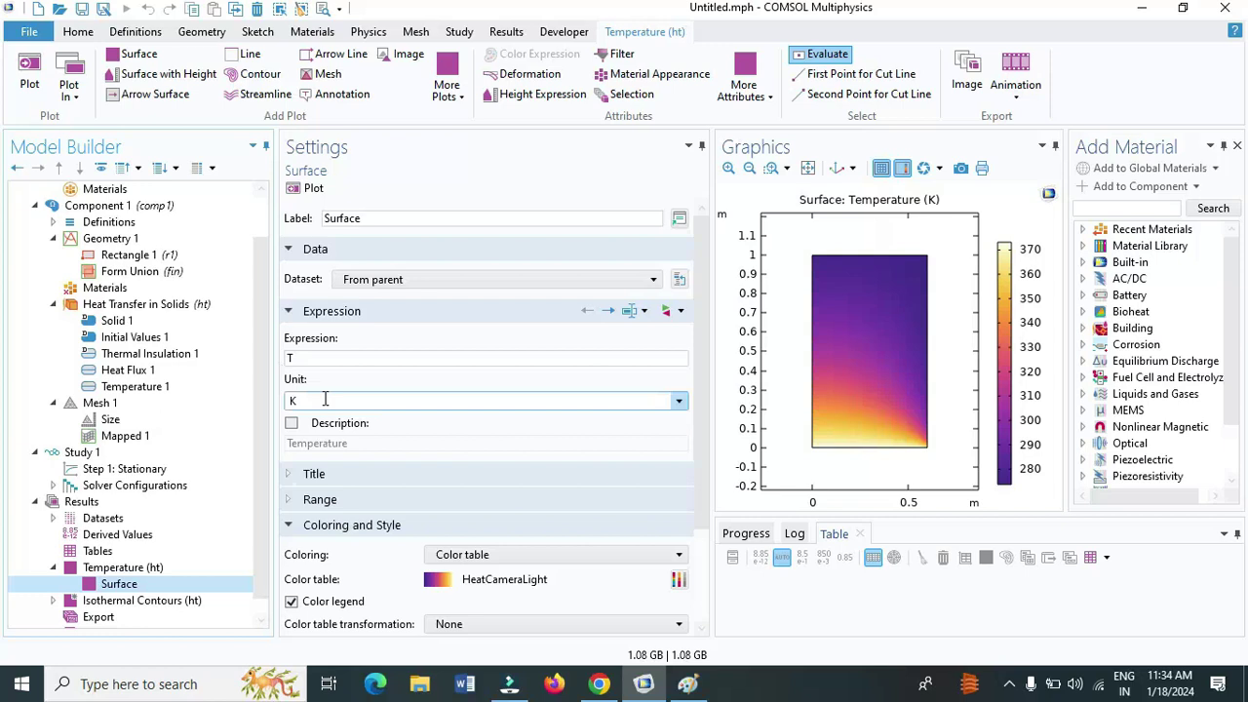
click(678, 401)
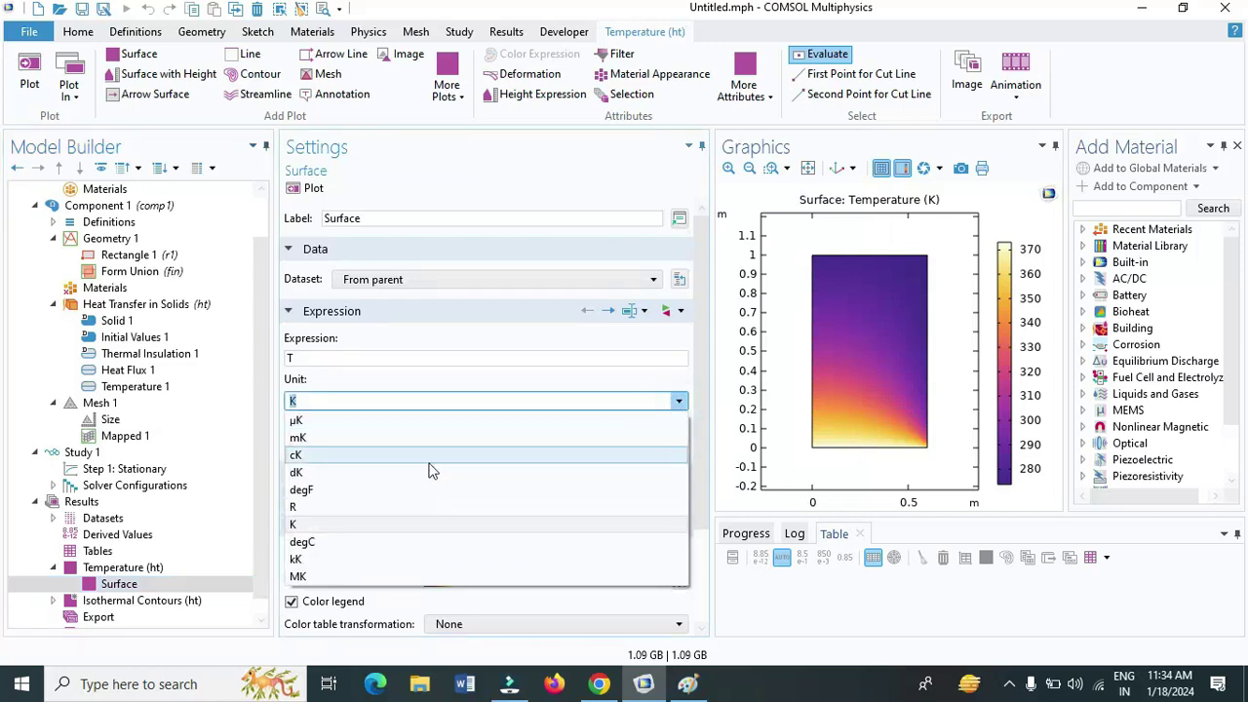
click(348, 548)
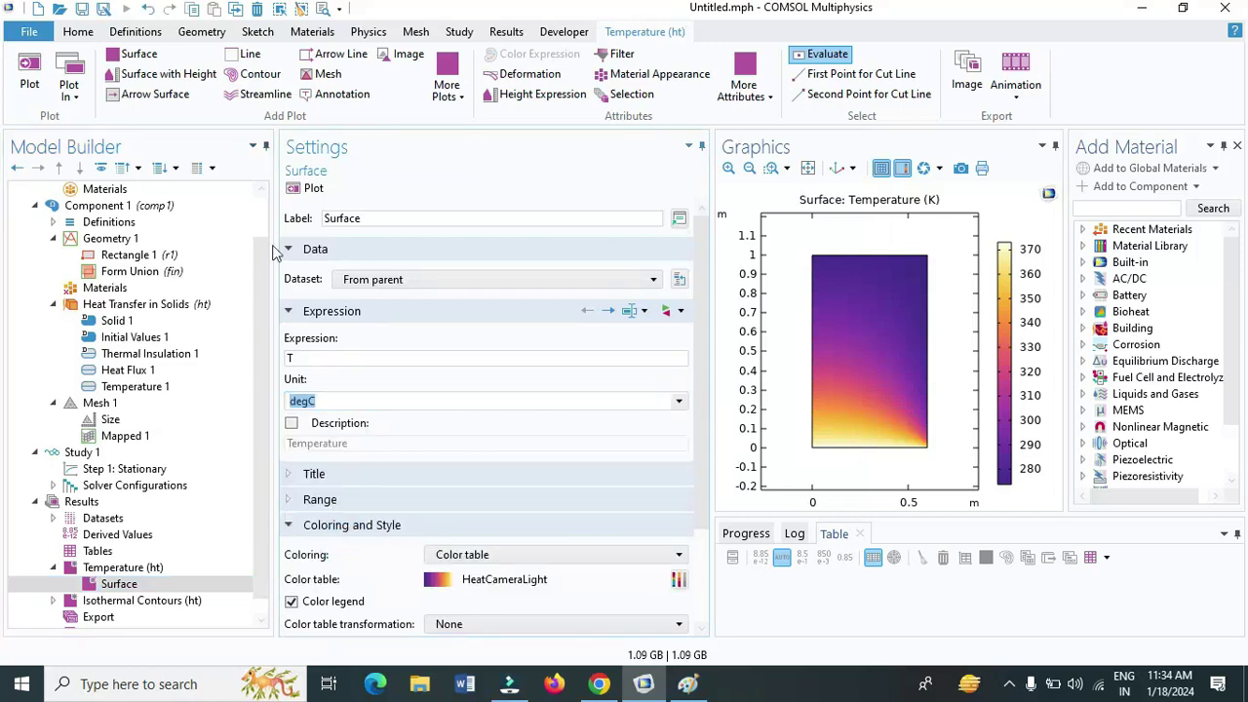
click(310, 190)
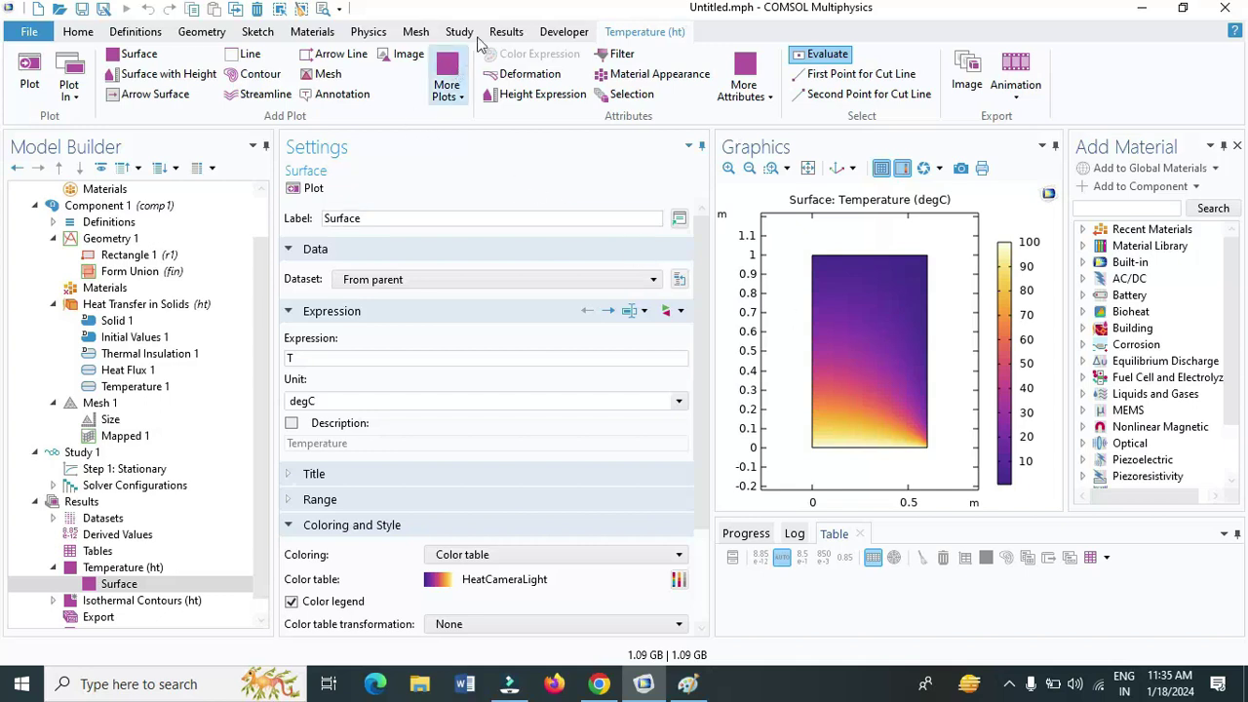
click(508, 32)
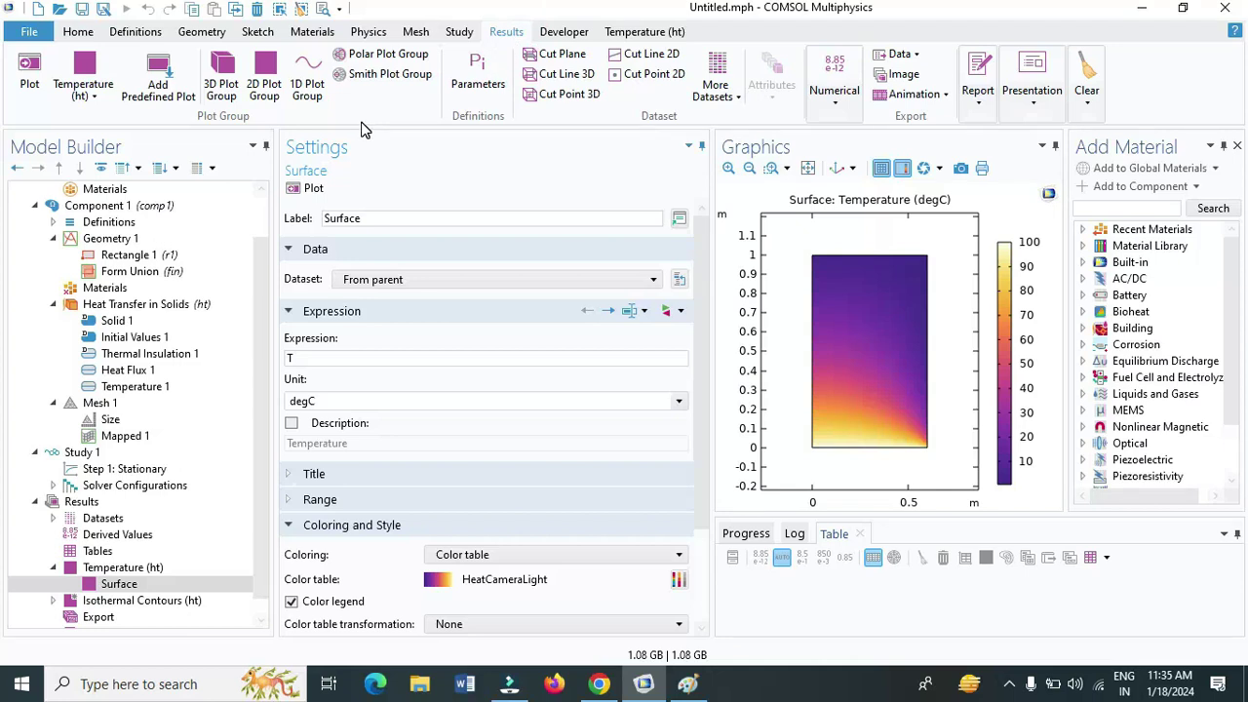
- Add a Cut Point 2D dataset at X 0.6, Y 0.2 and plot it on the geometry
click(655, 74)
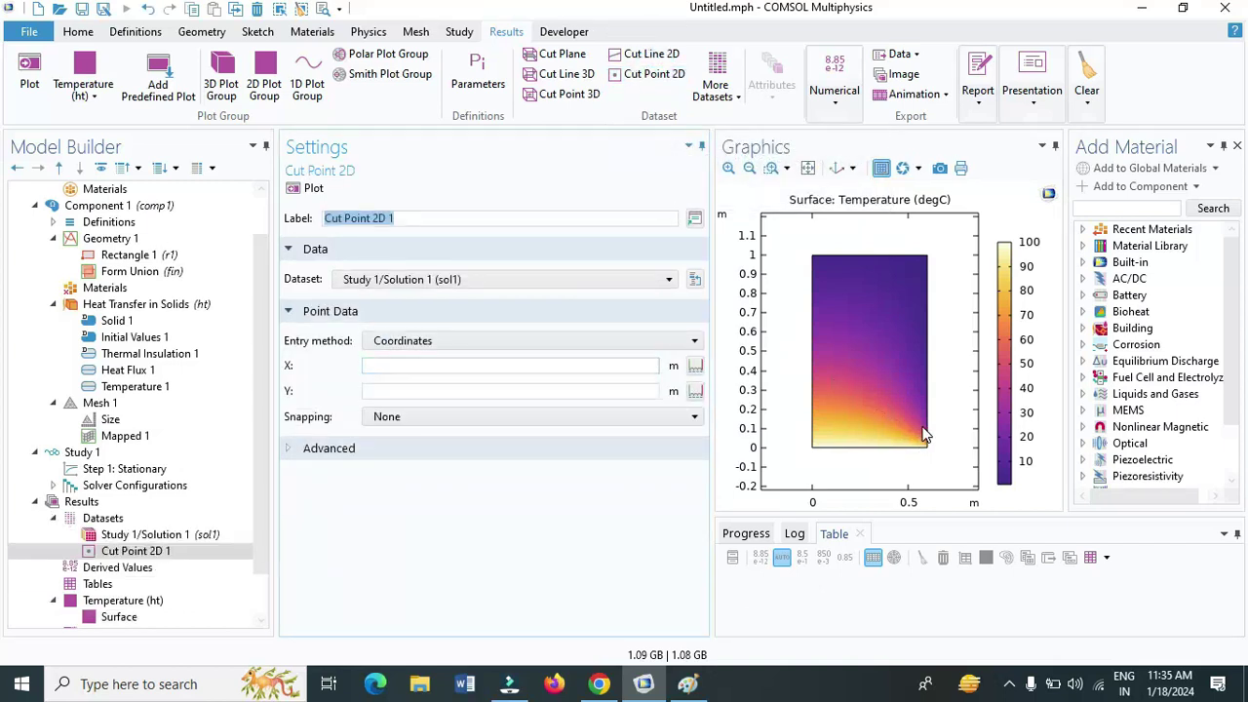
click(426, 363)
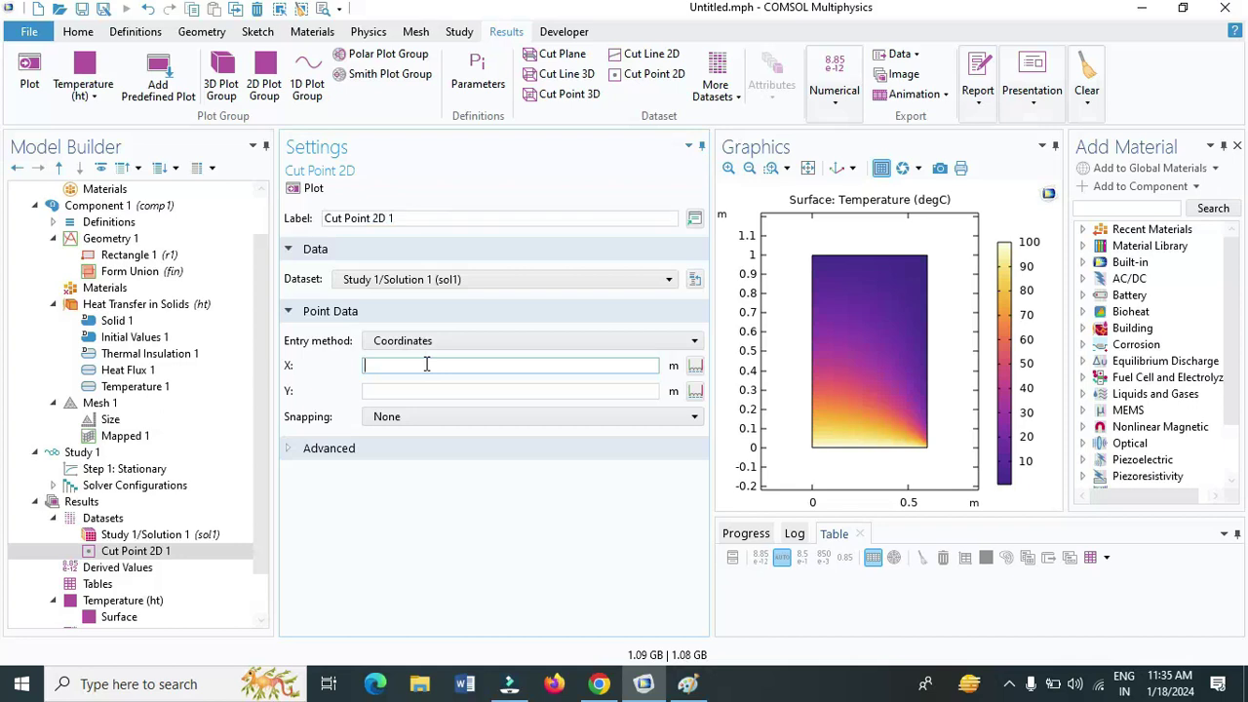
text(0.6)
click(440, 392)
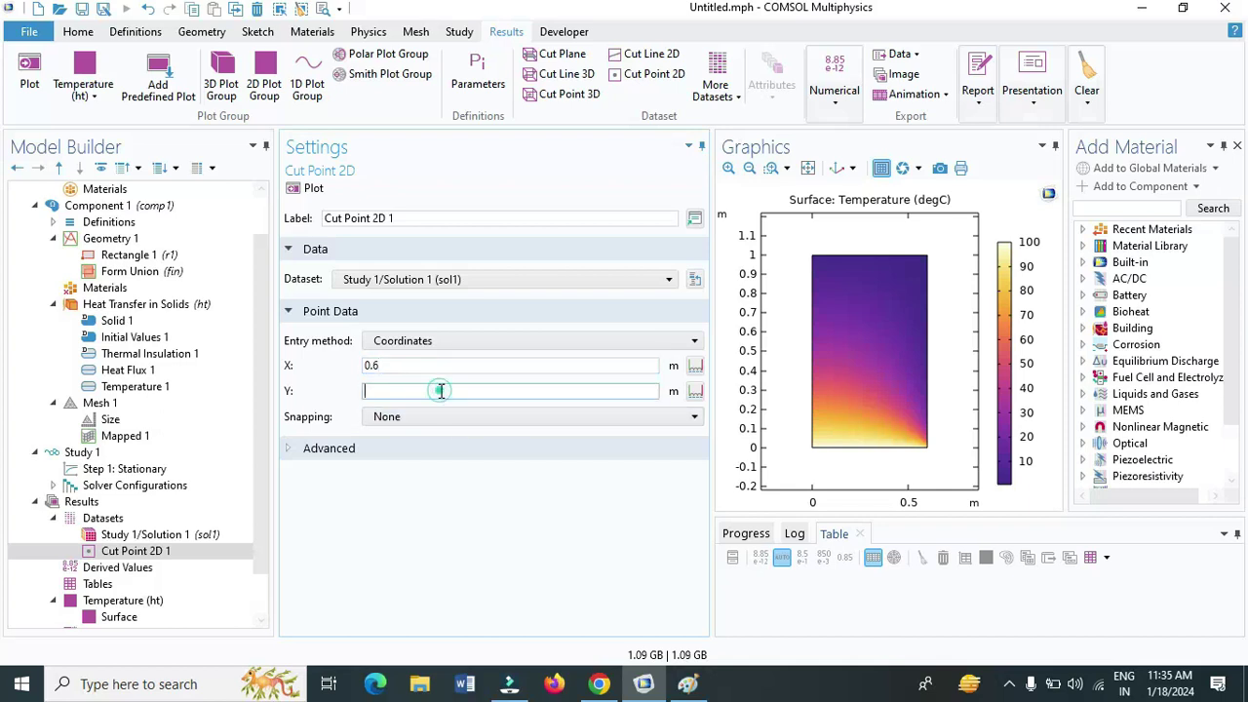
text(0.2)
click(308, 188)
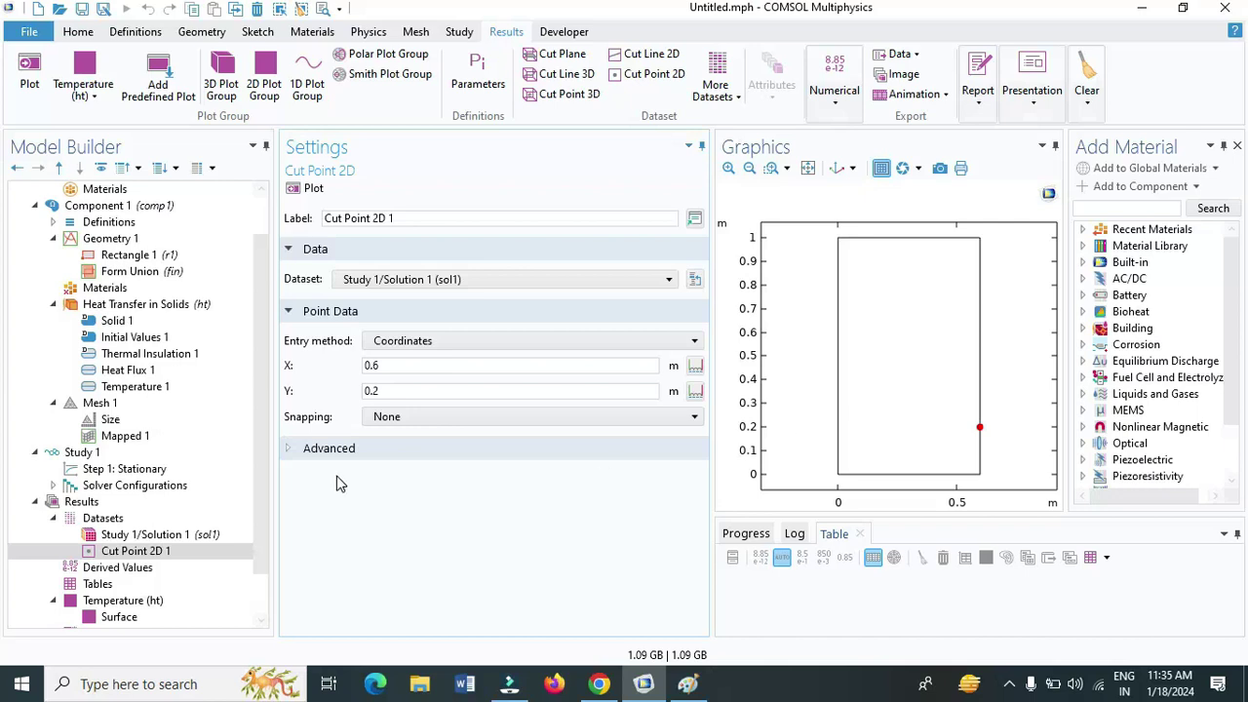
scroll(261, 499, down, 1)
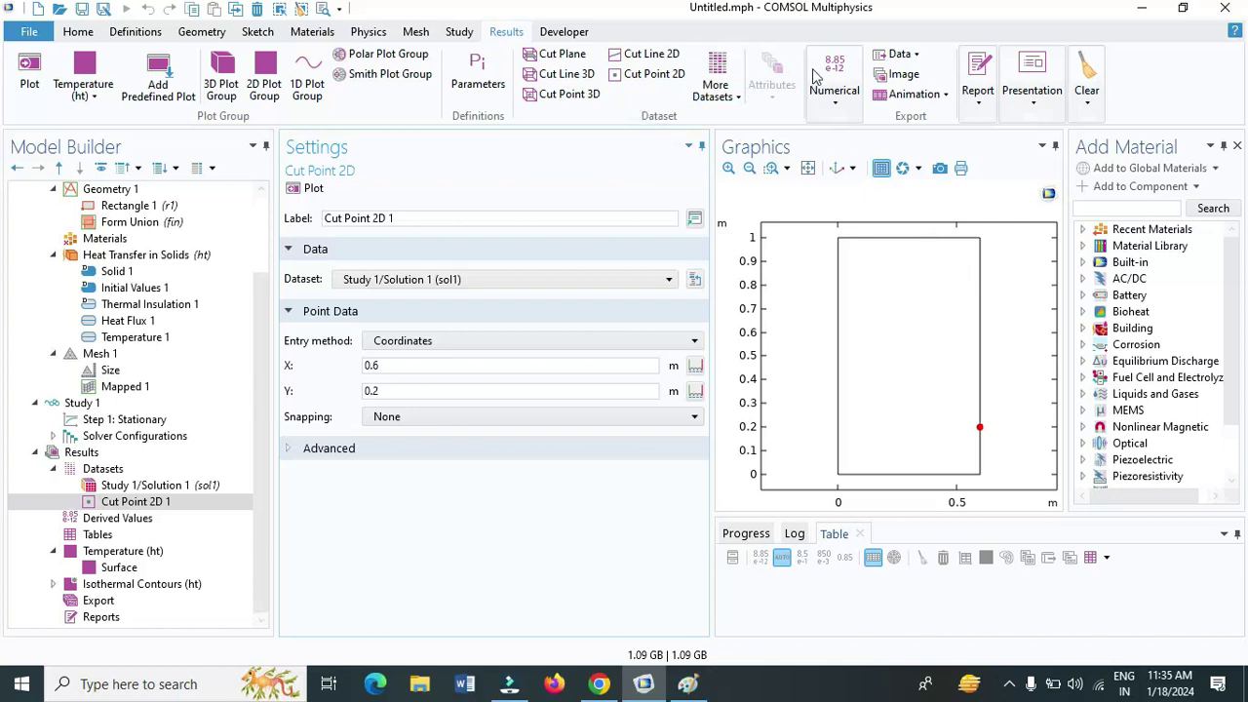
- Evaluate temperature in degC on Cut Point 2D 1, giving 18.265
click(835, 97)
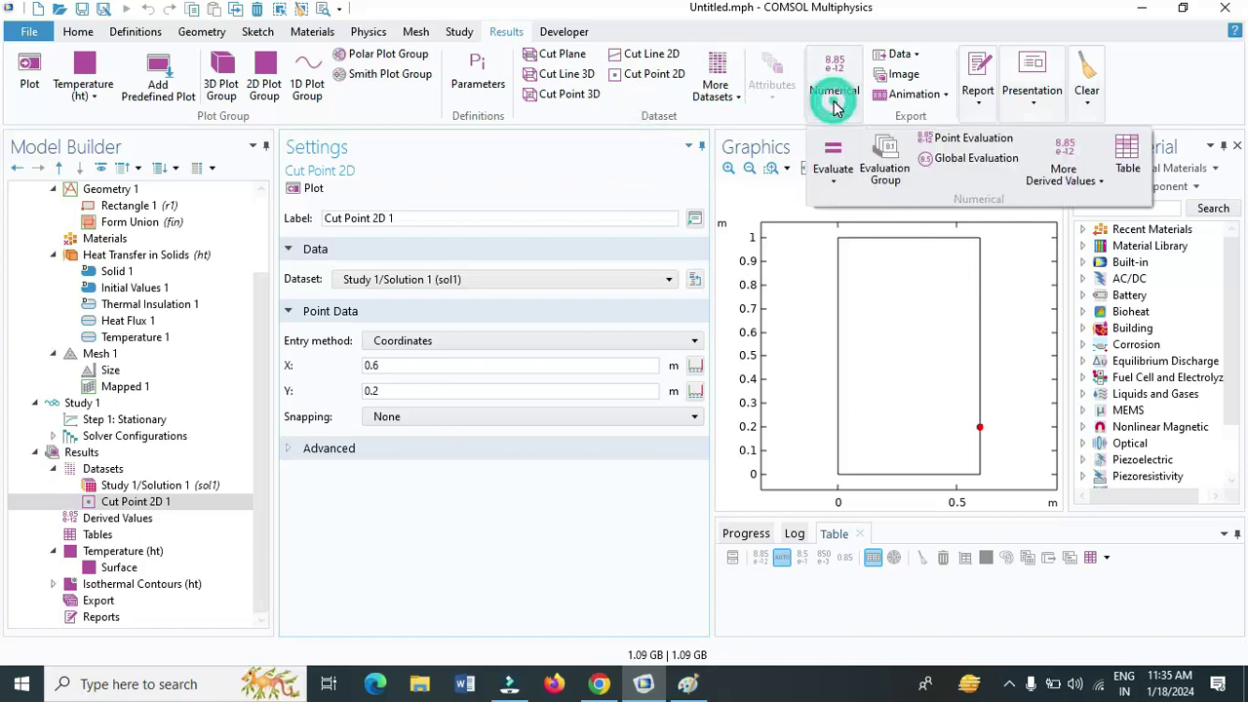
click(970, 142)
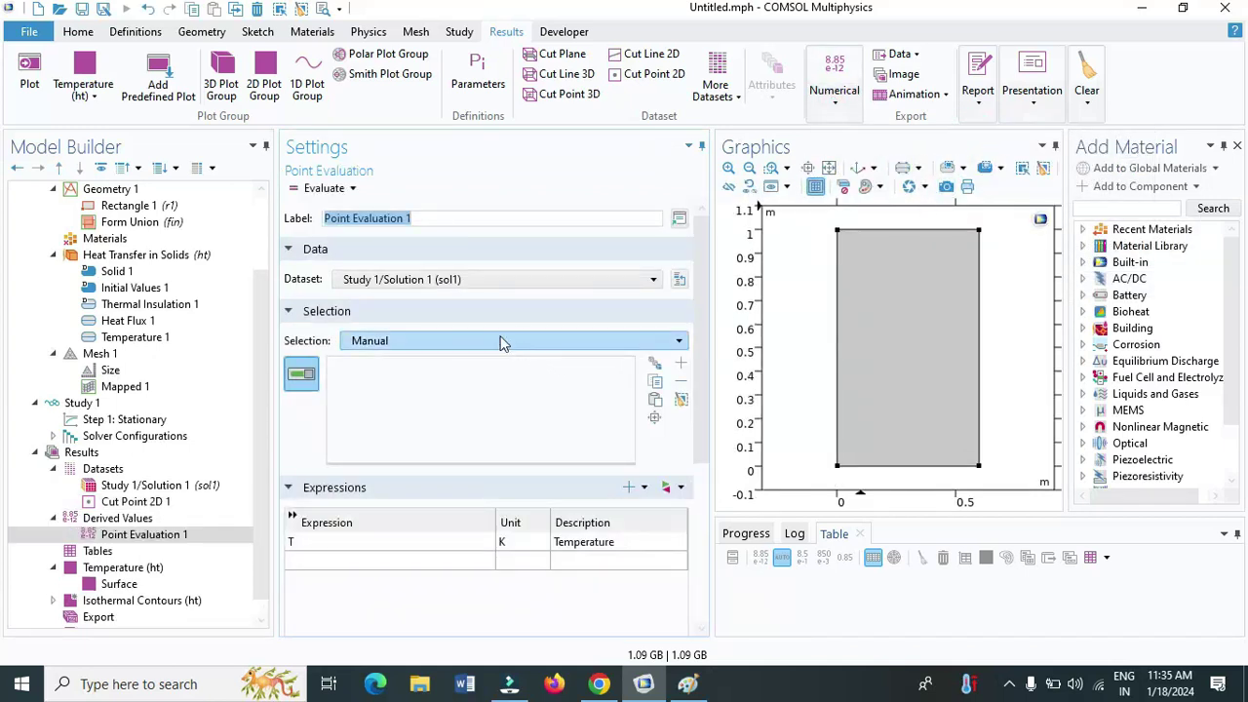
click(452, 277)
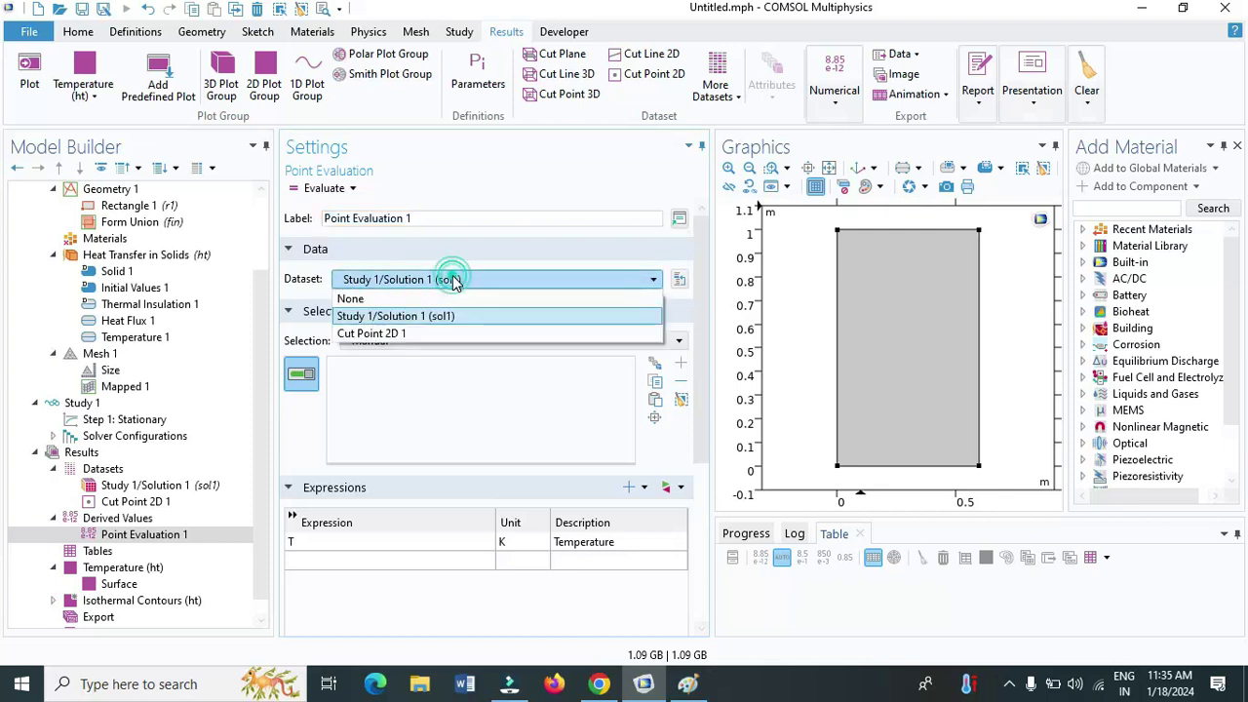
click(404, 334)
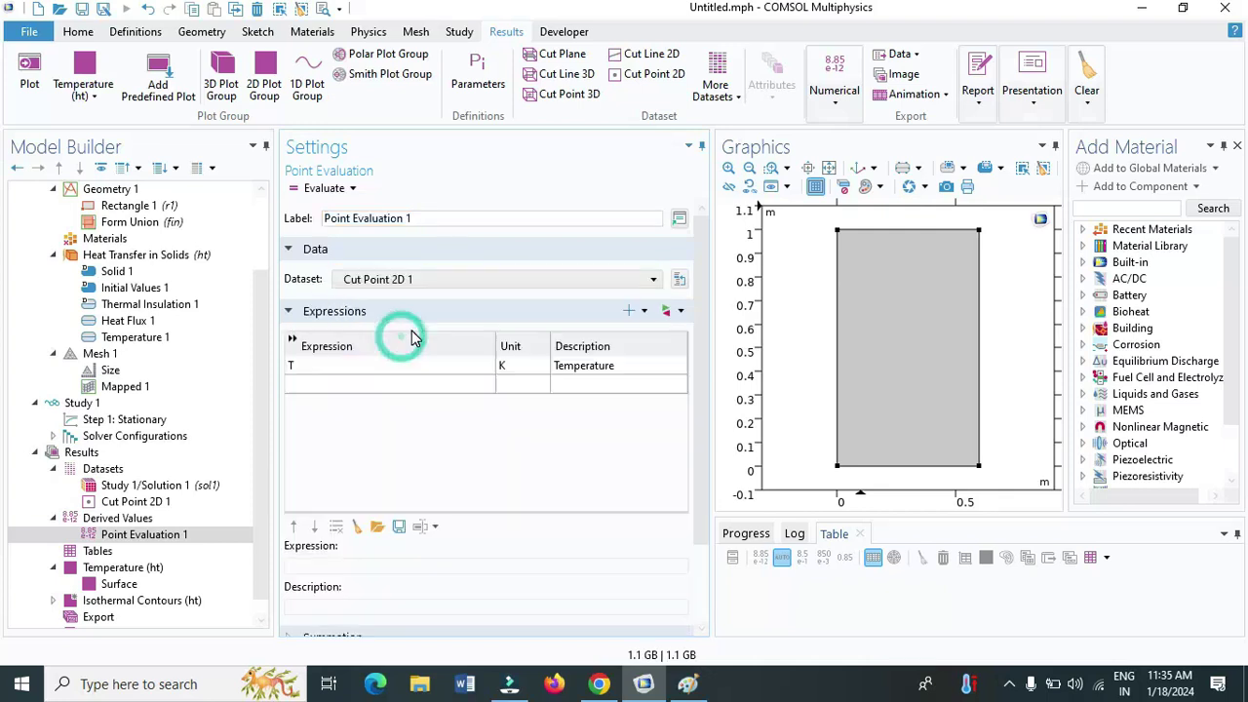
click(522, 369)
click(521, 367)
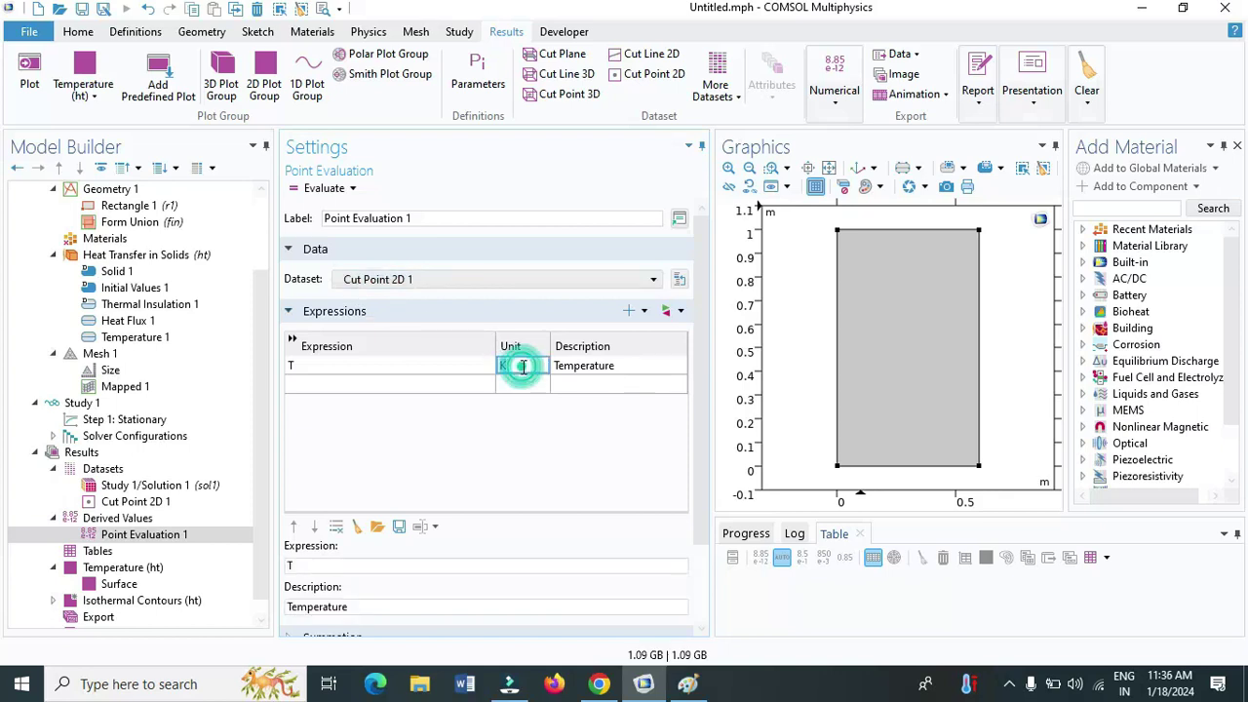
text(degC)
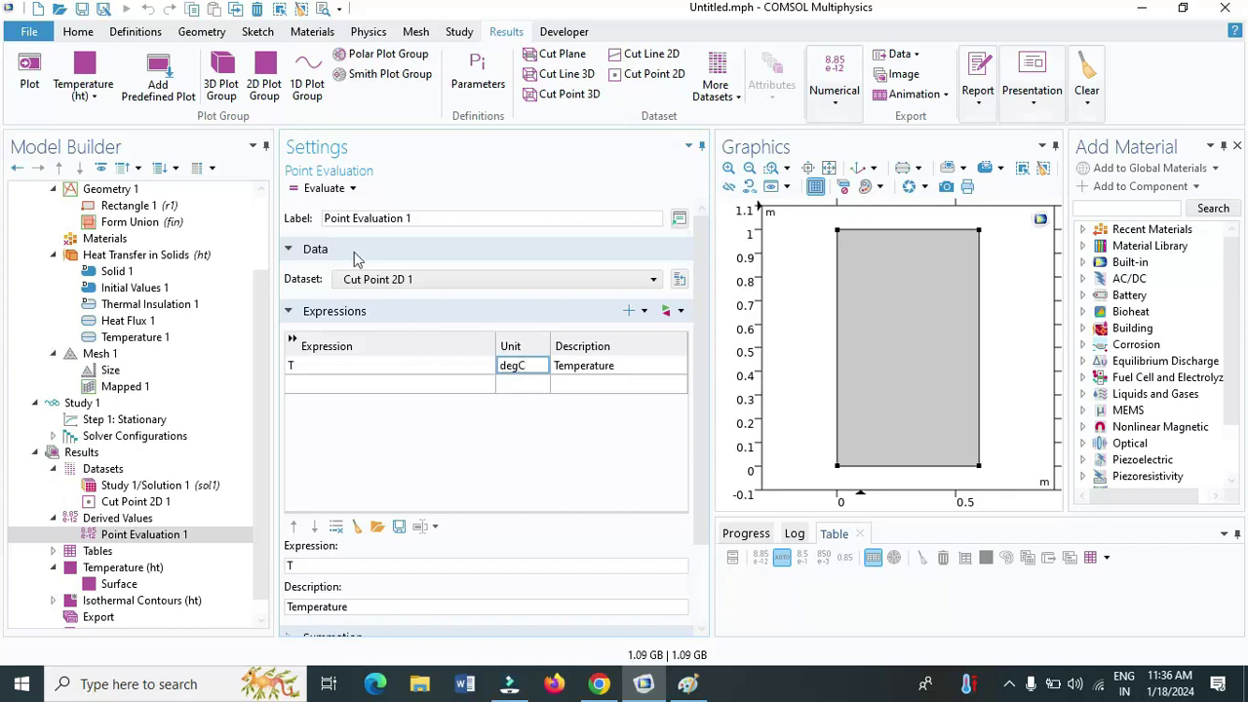
click(326, 191)
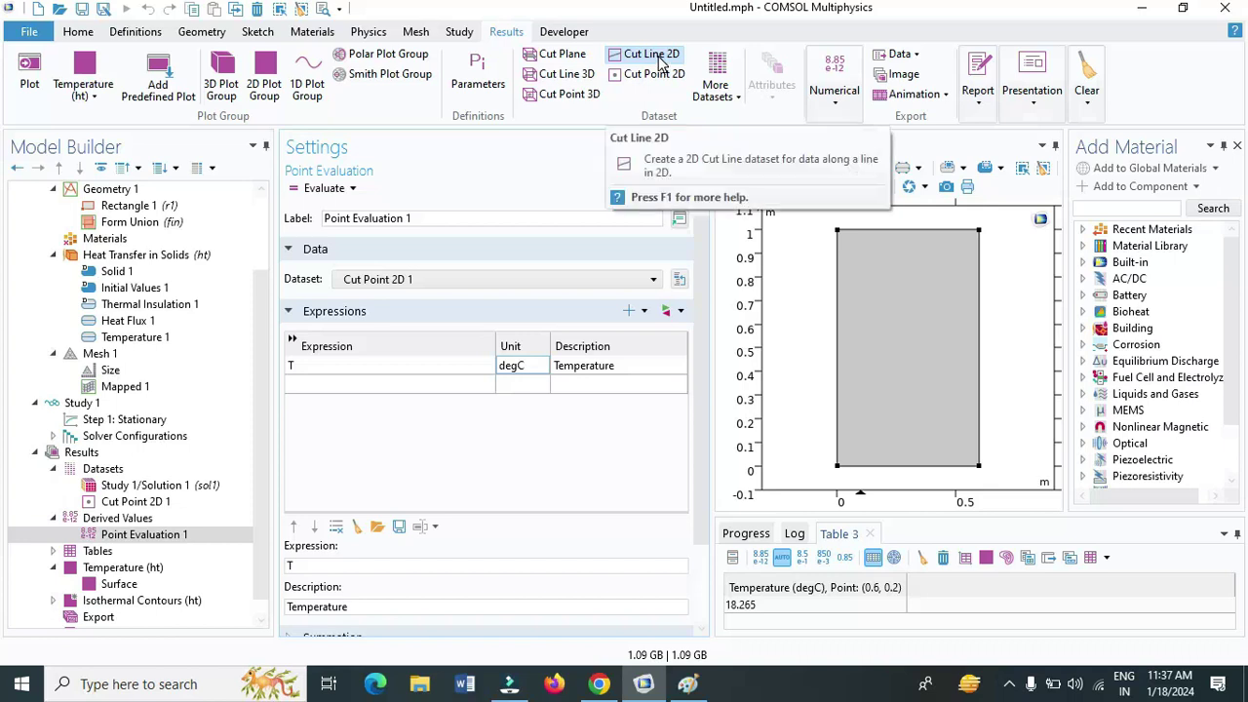
- Create Cut Line 2D 1 from (0.3, 0) to (0.3, 1) and plot it across the rectangle
click(651, 56)
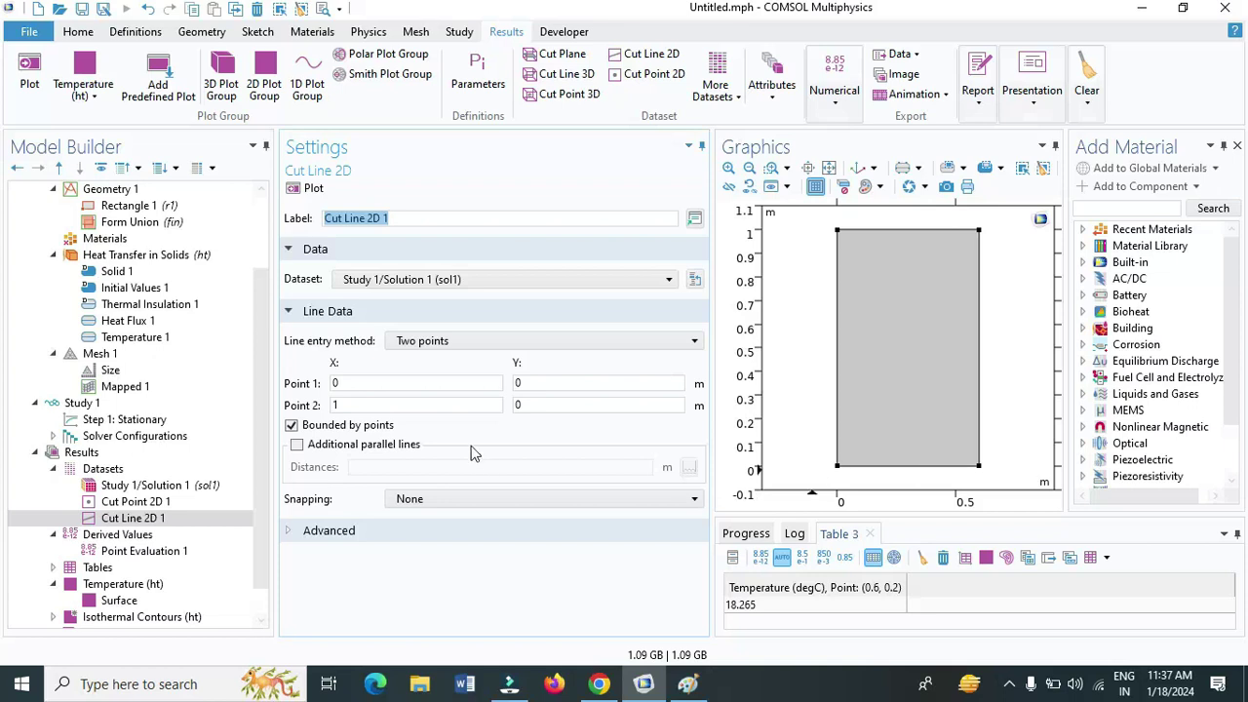
click(436, 385)
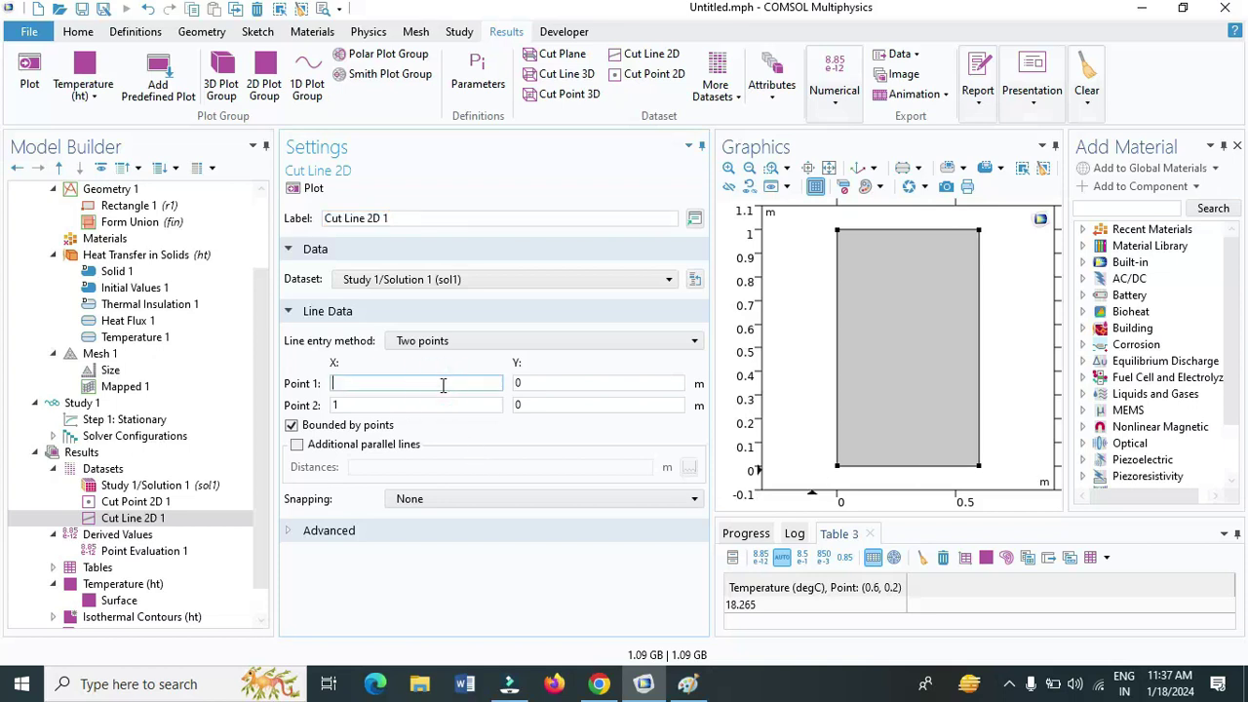
text(0.3)
click(602, 385)
key(BackSpace)
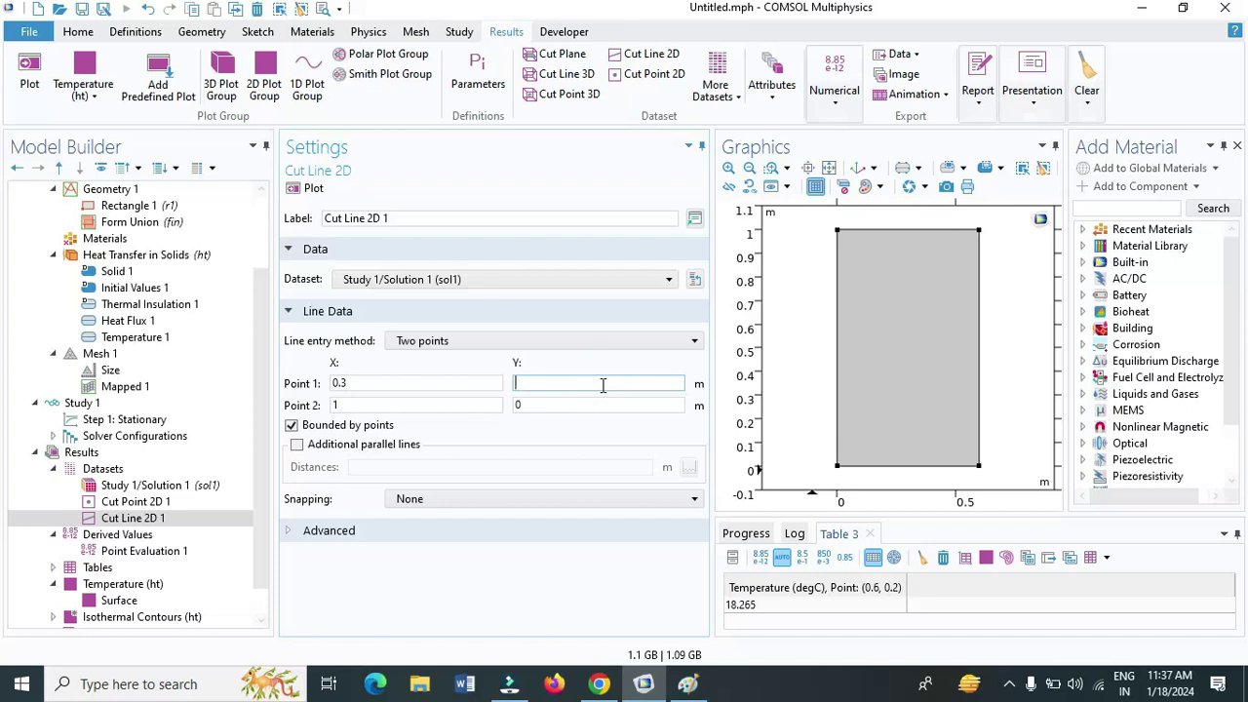
text(0)
click(374, 407)
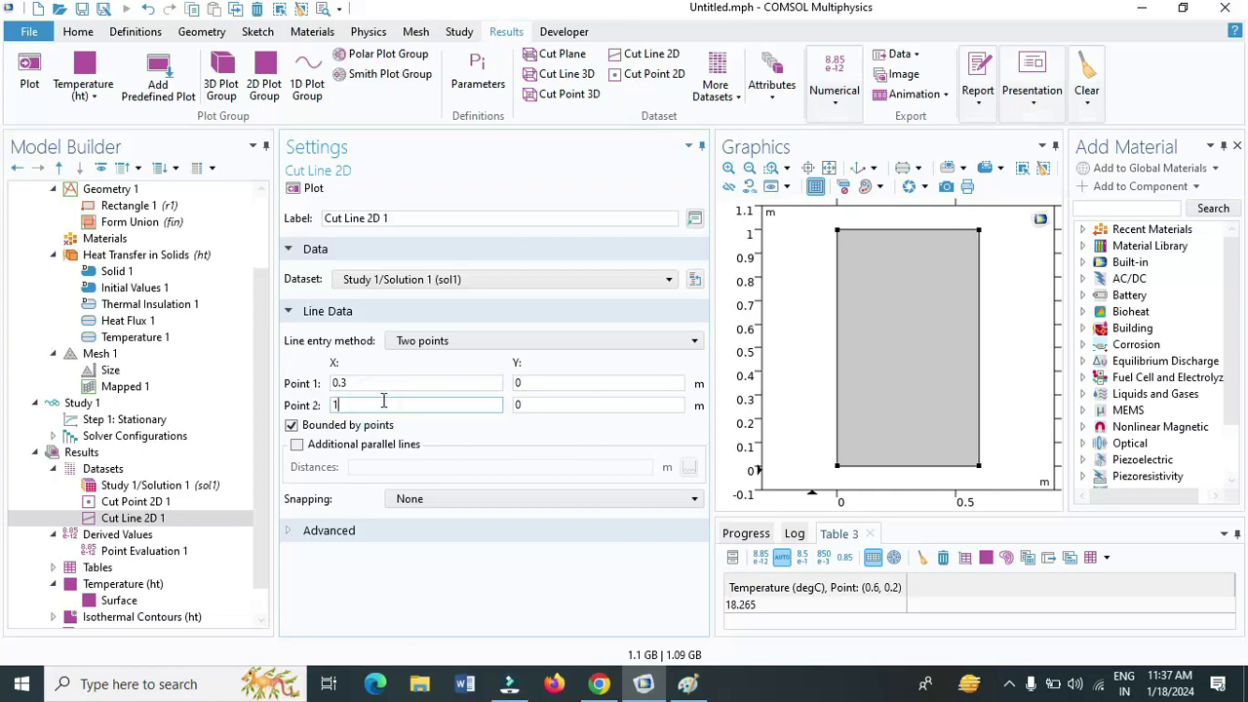
text(0.3)
click(534, 404)
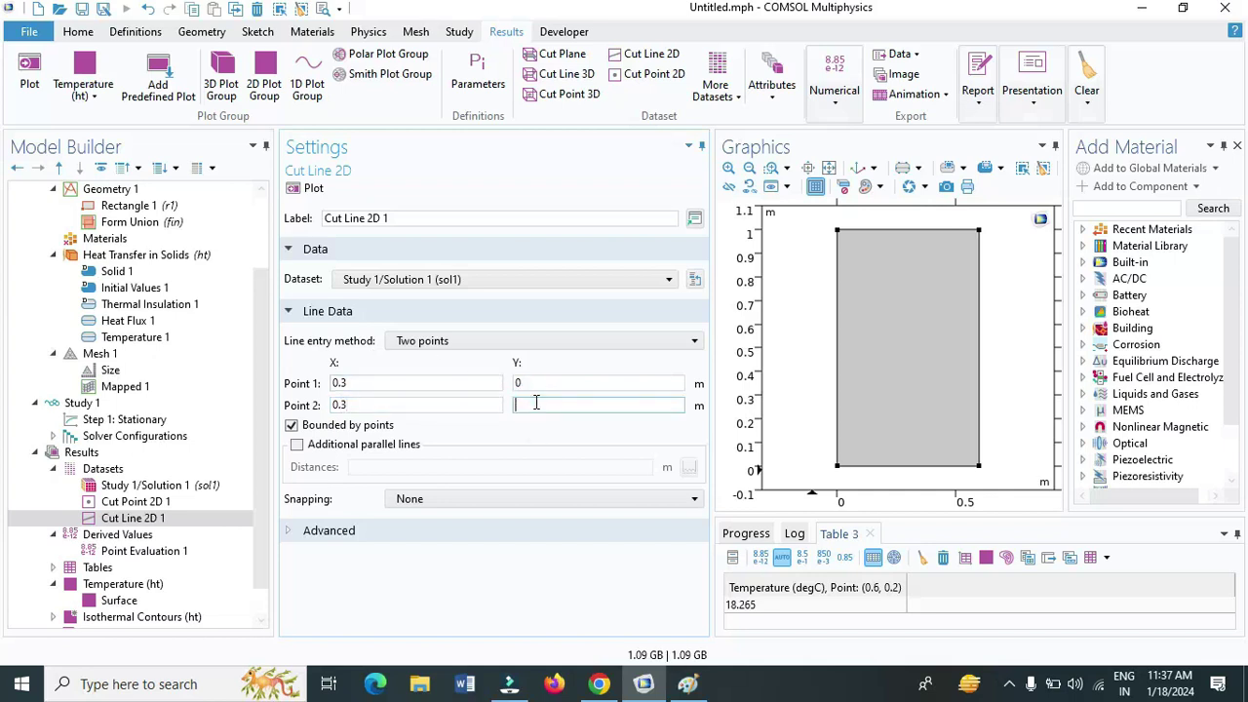
text(1)
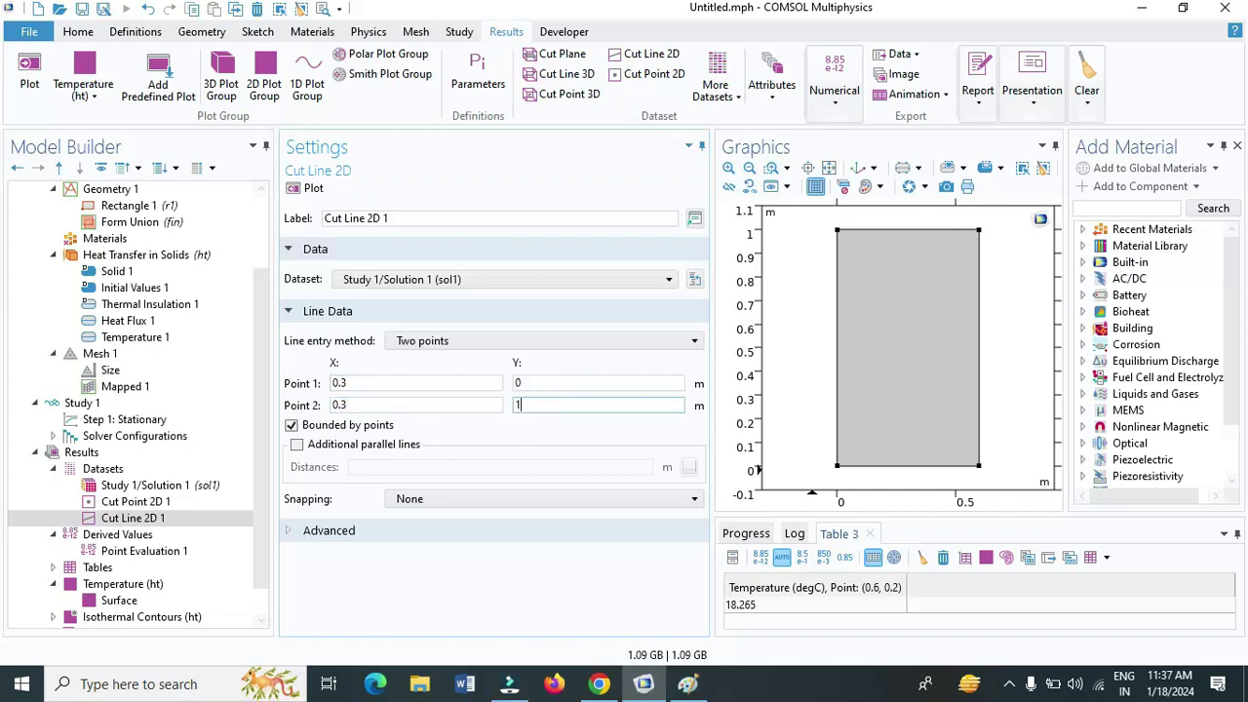
click(310, 191)
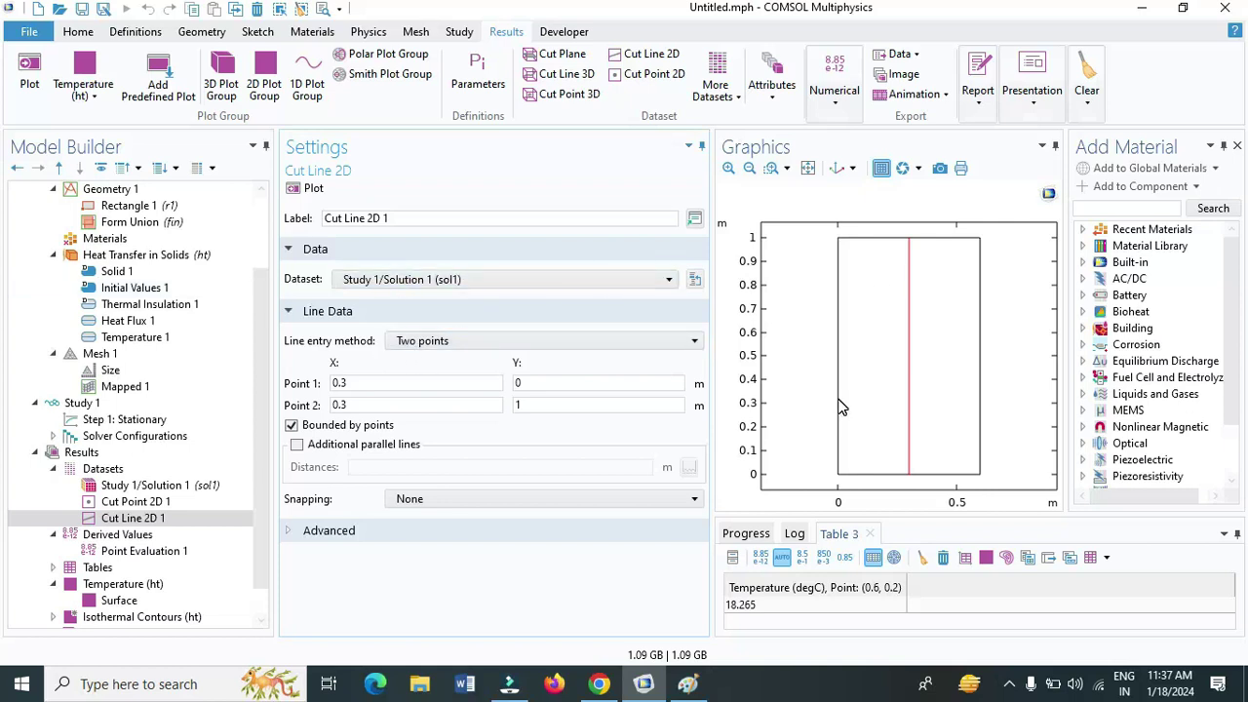
- View the Temperature and Isothermal Contours plots, then add an empty 1D Plot Group 3
click(260, 553)
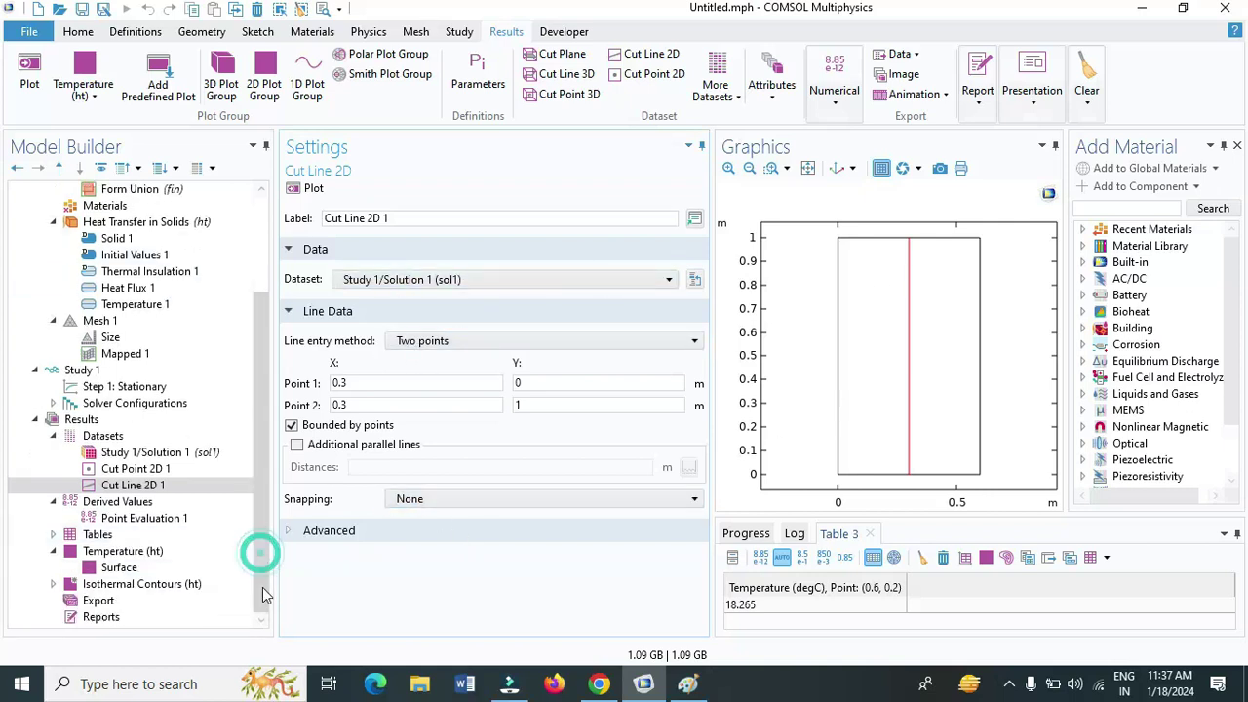
click(115, 553)
right_click(115, 556)
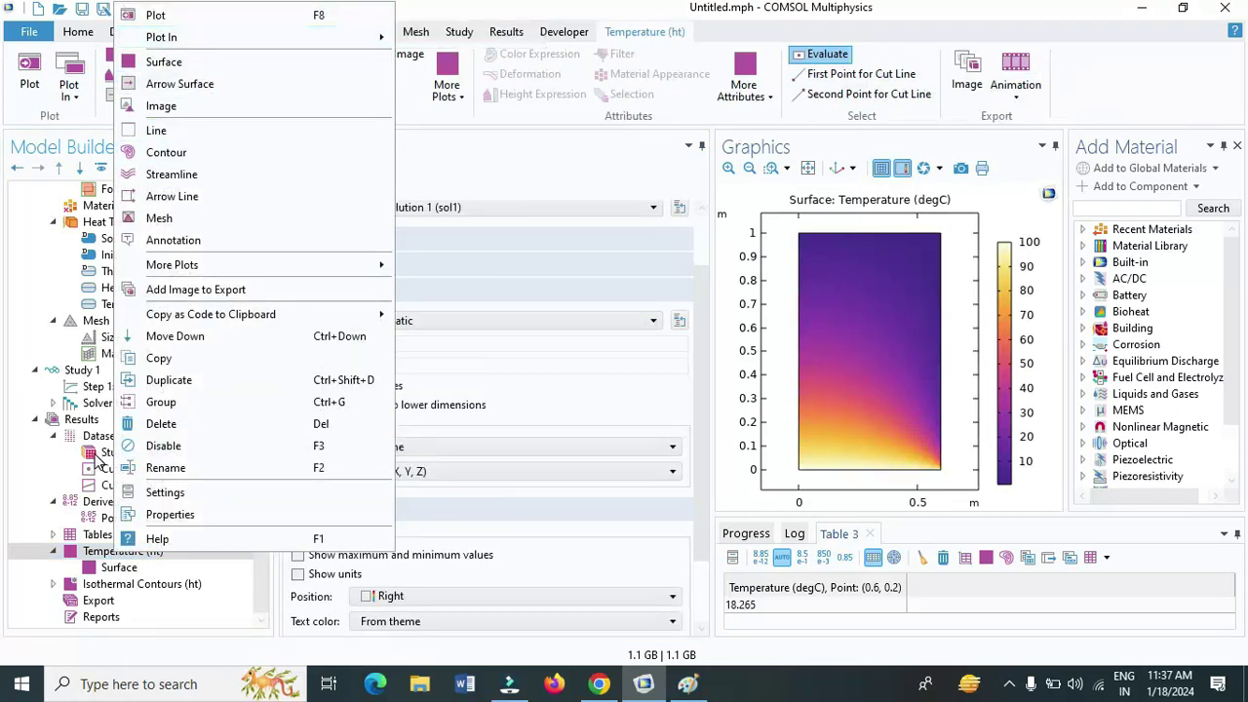
click(34, 583)
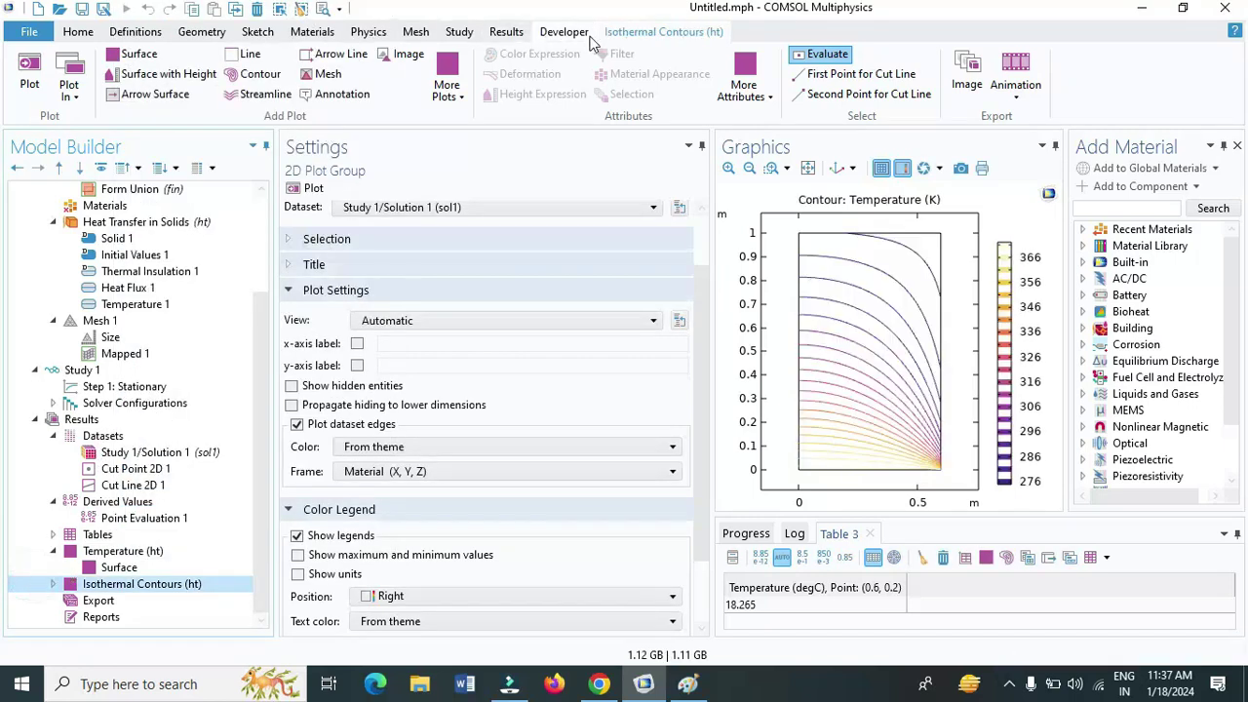
click(524, 32)
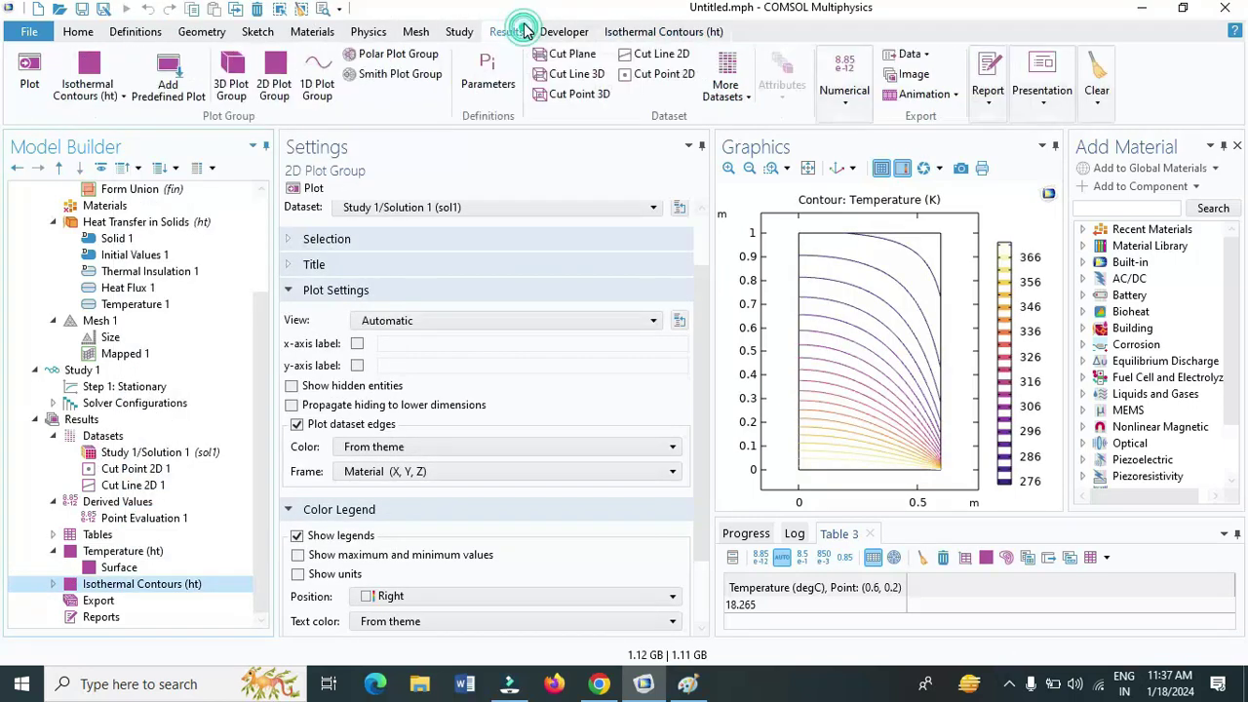
click(321, 83)
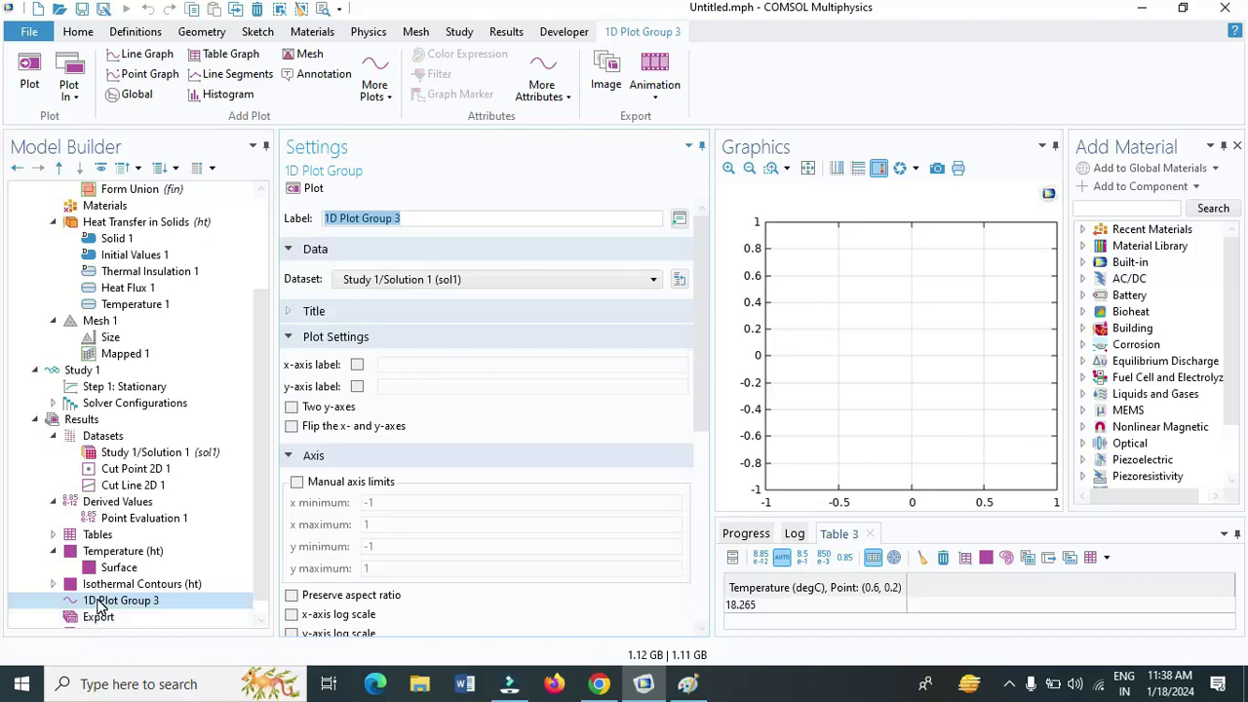
- Add a Line Graph to 1D Plot Group 3 showing degC temperature along Cut Line 2D 1
click(102, 600)
right_click(127, 602)
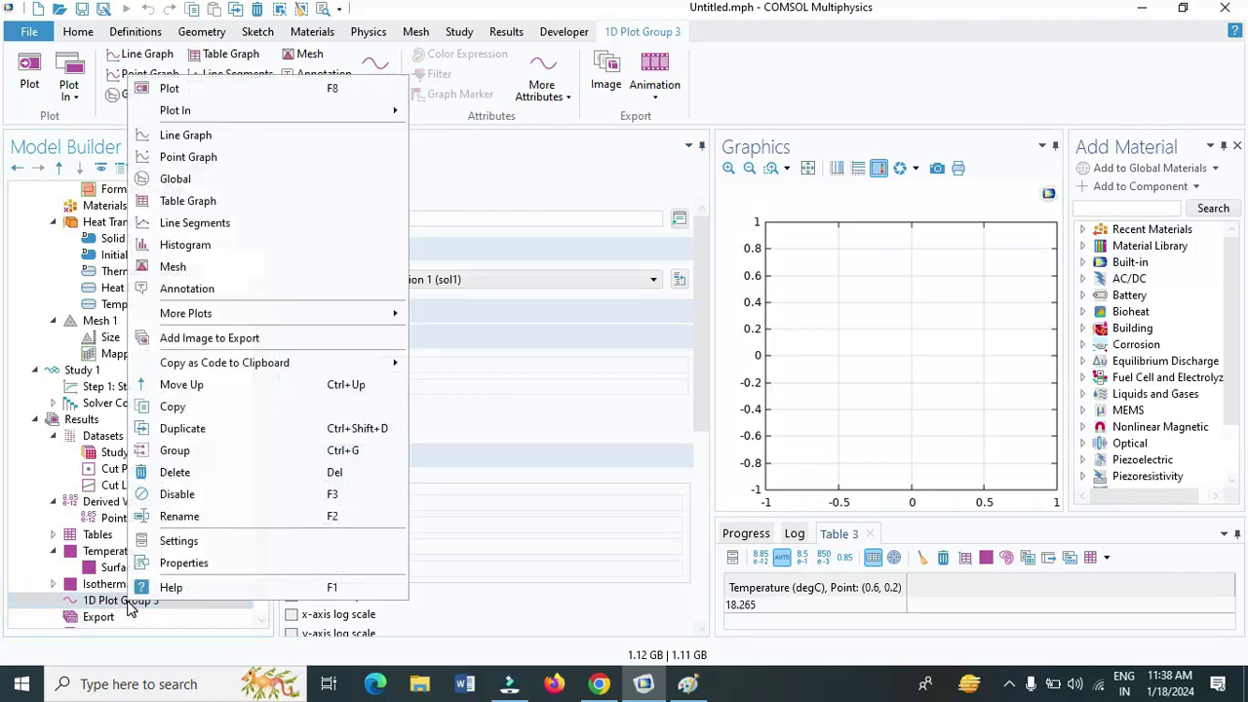
click(178, 137)
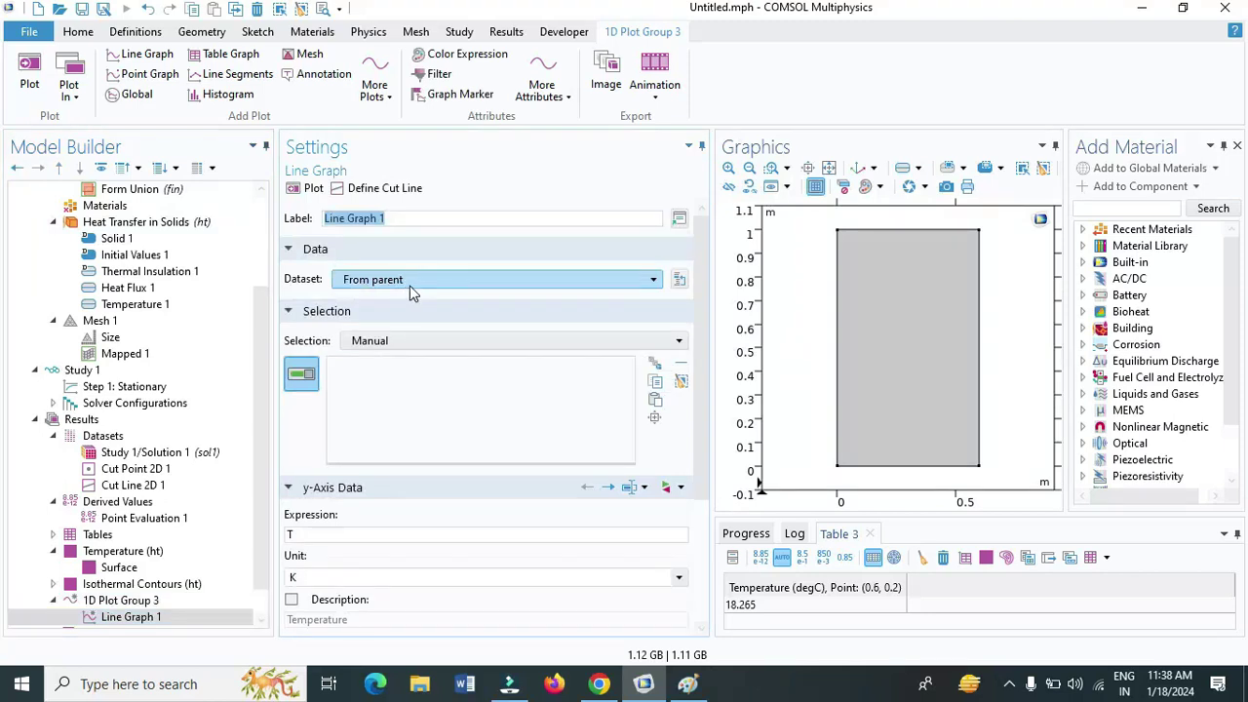
click(411, 284)
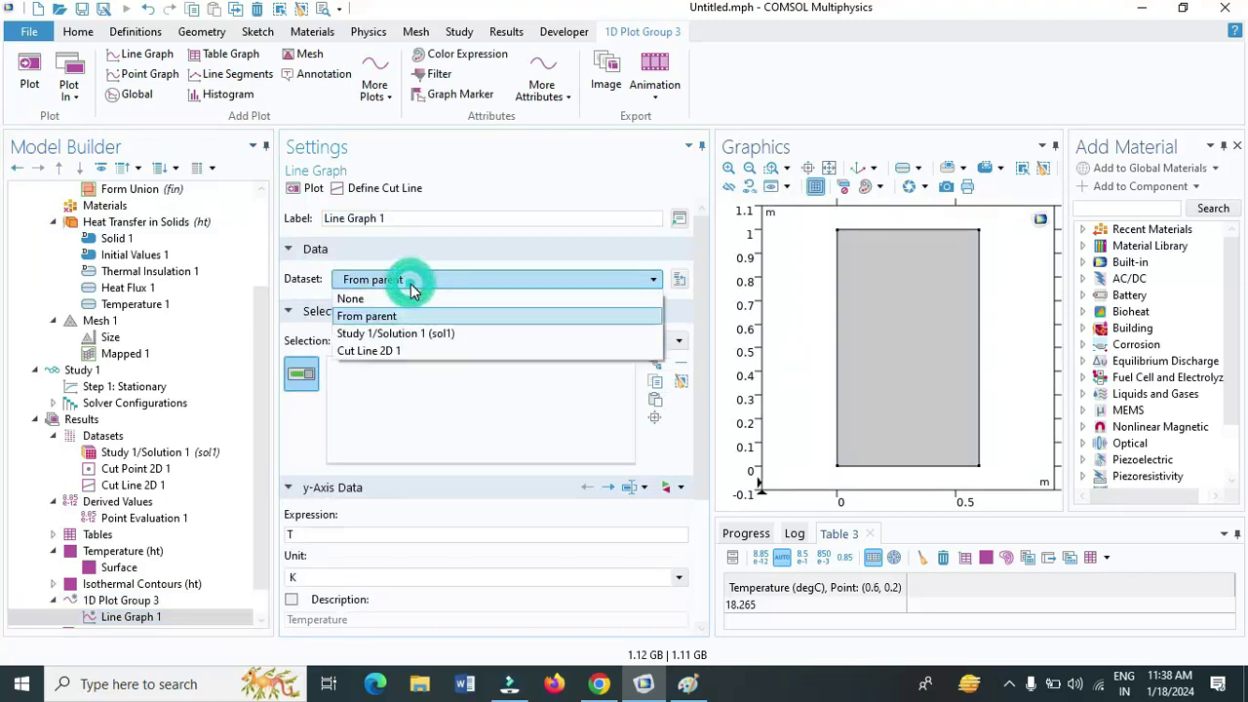
click(385, 352)
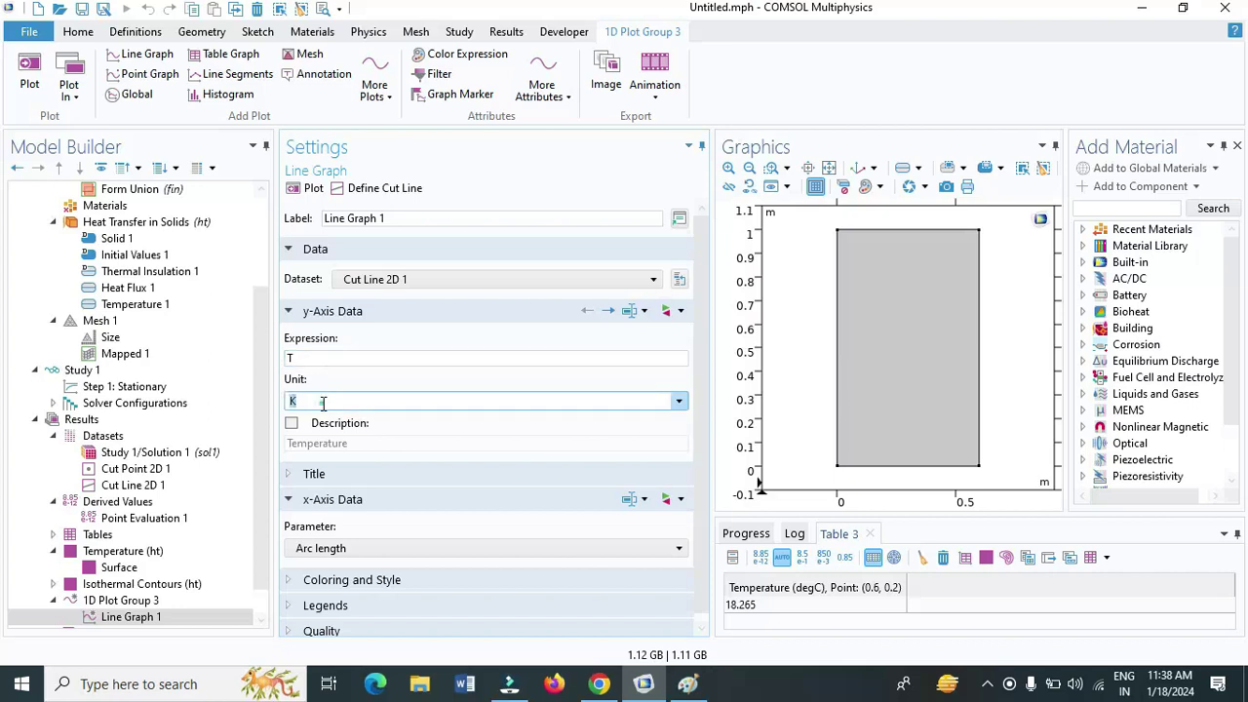
click(678, 401)
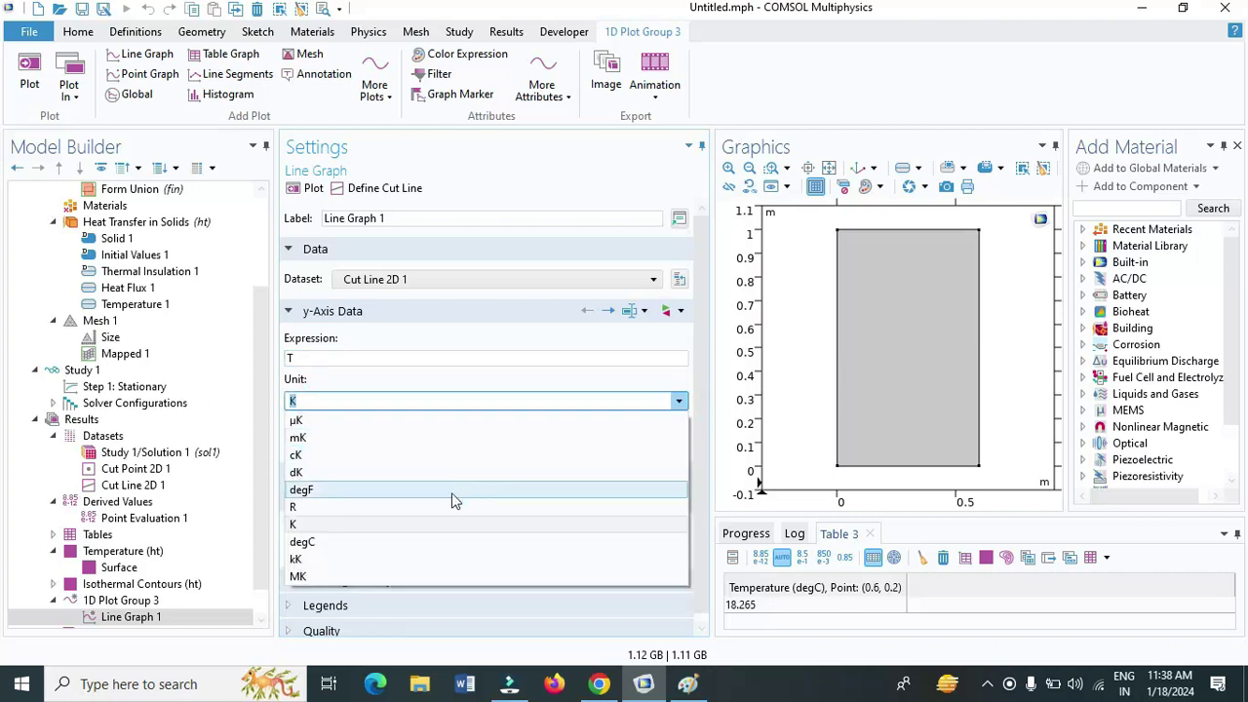
click(378, 553)
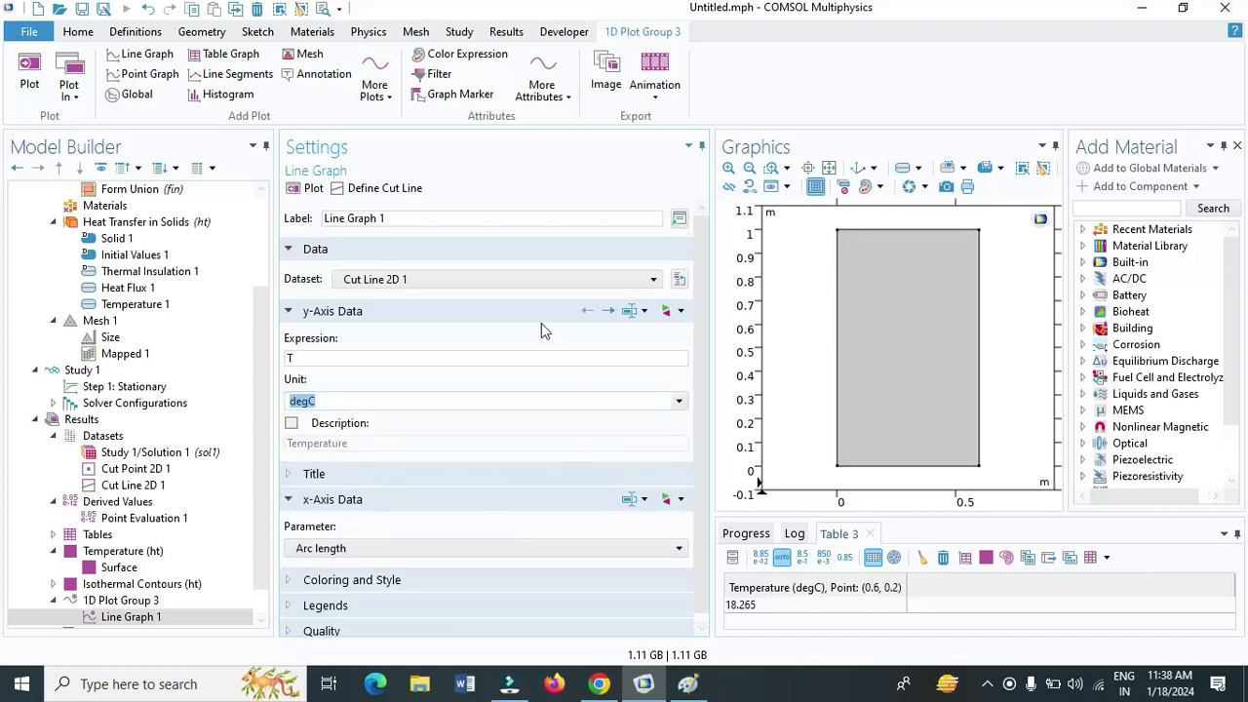
click(308, 189)
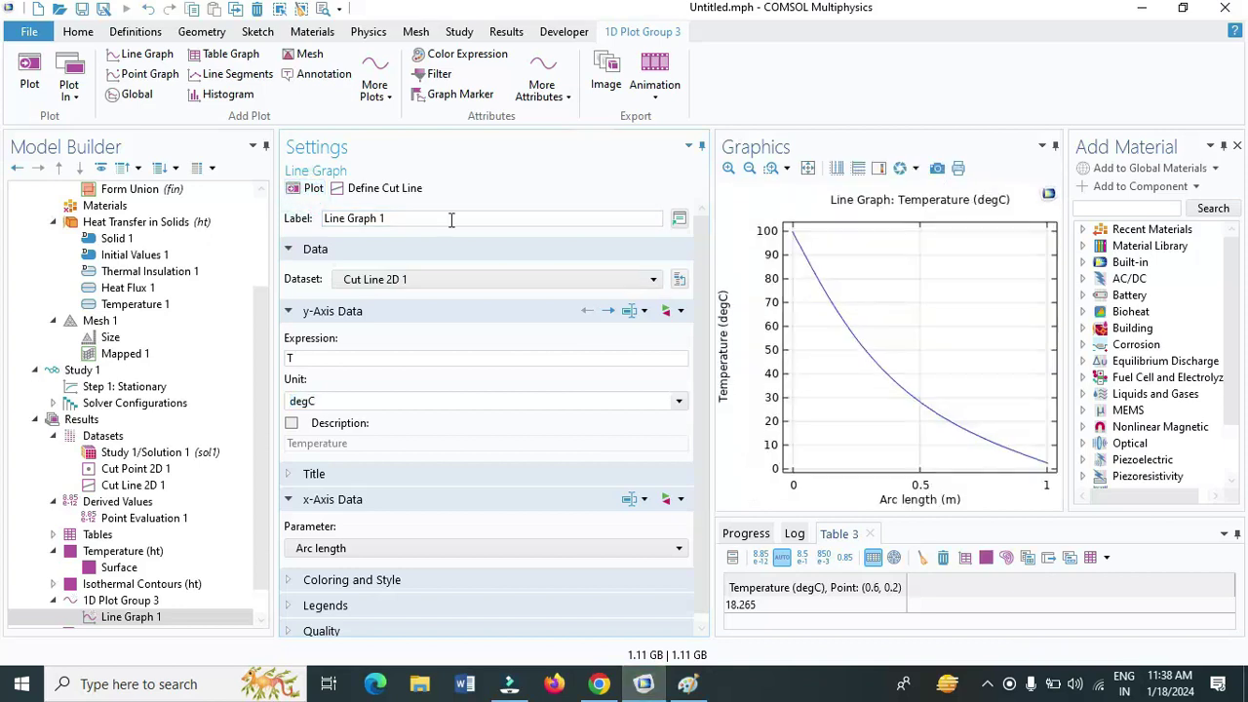